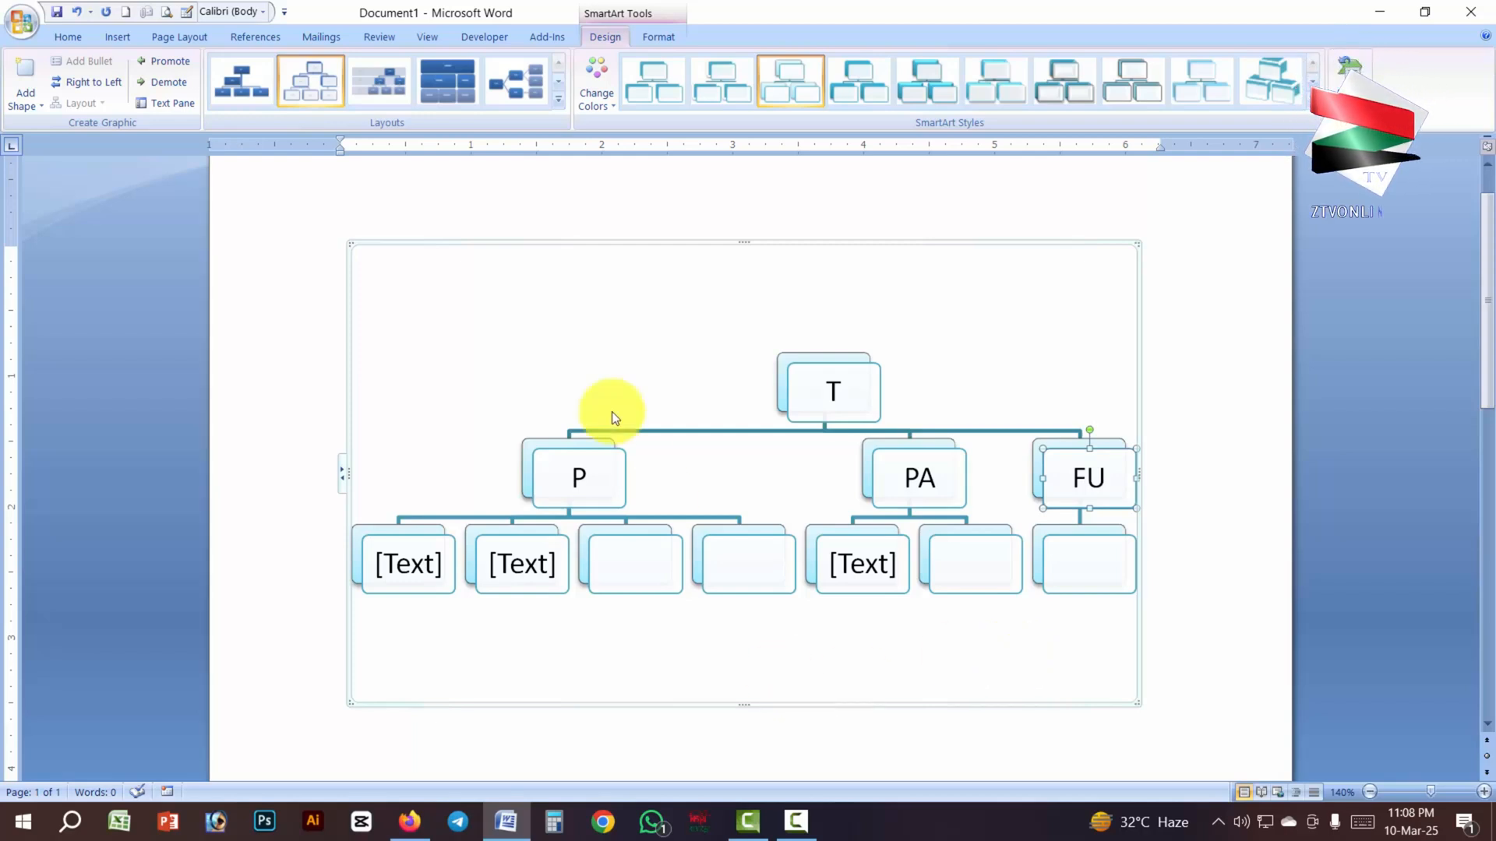
# - Change the SmartArt diagram's layout to Organization Chart, and finally to Horizontal Hierarchy
pyautogui.click(559, 99)
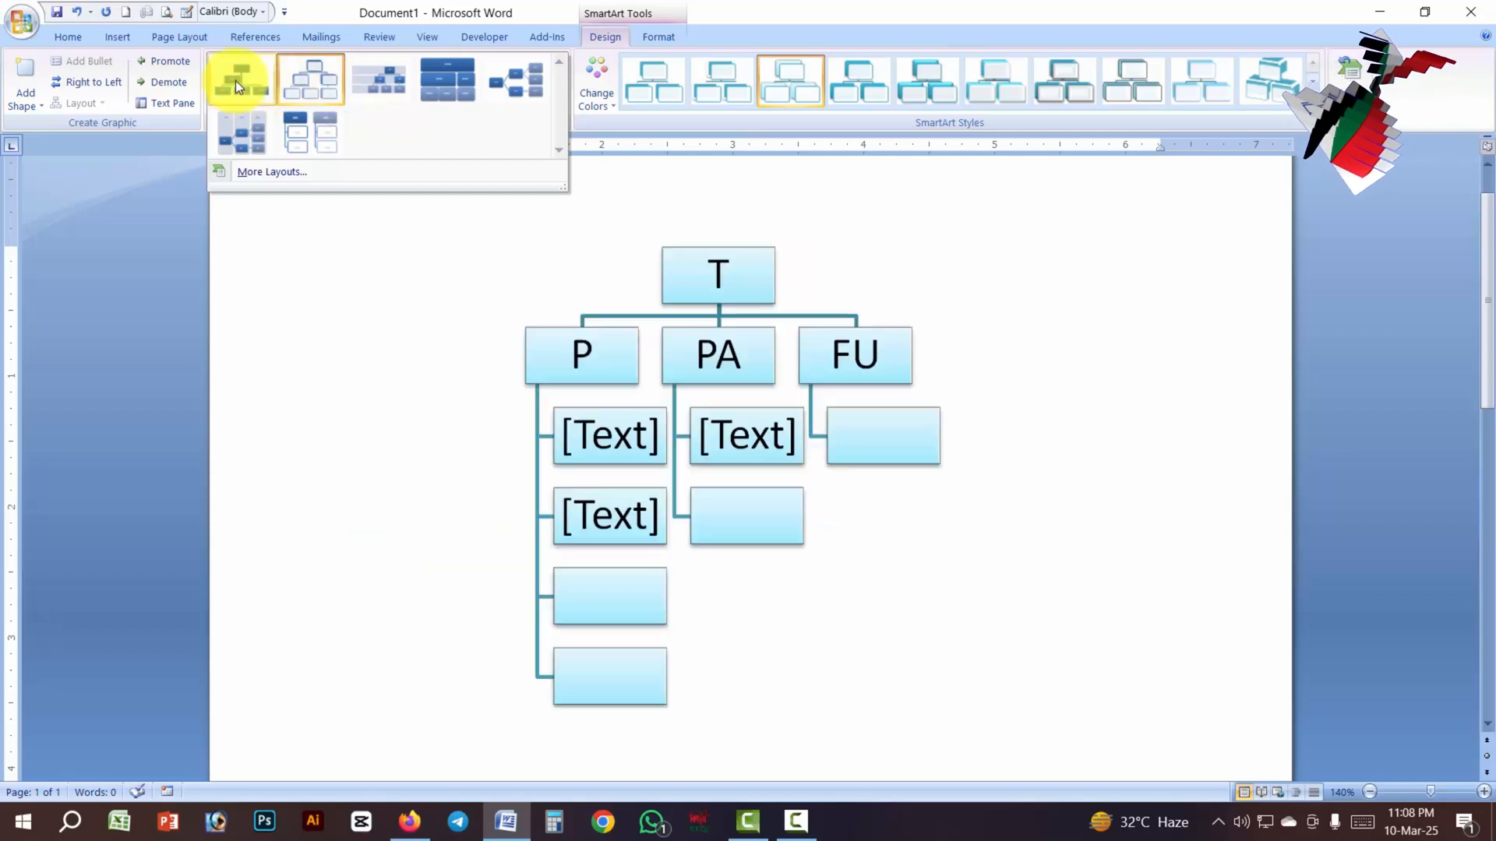
pyautogui.click(237, 77)
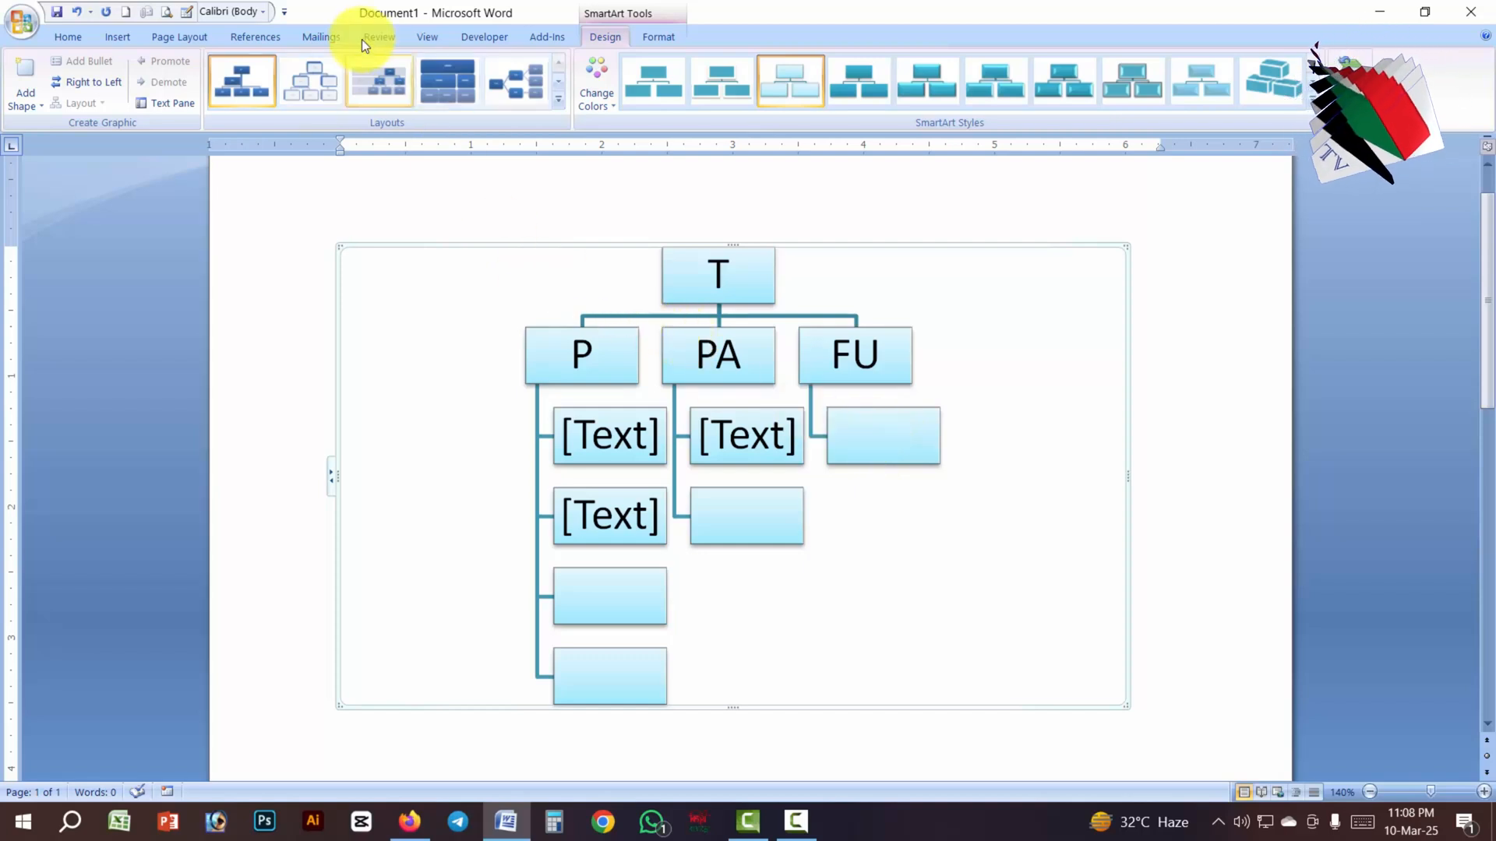
pyautogui.click(558, 104)
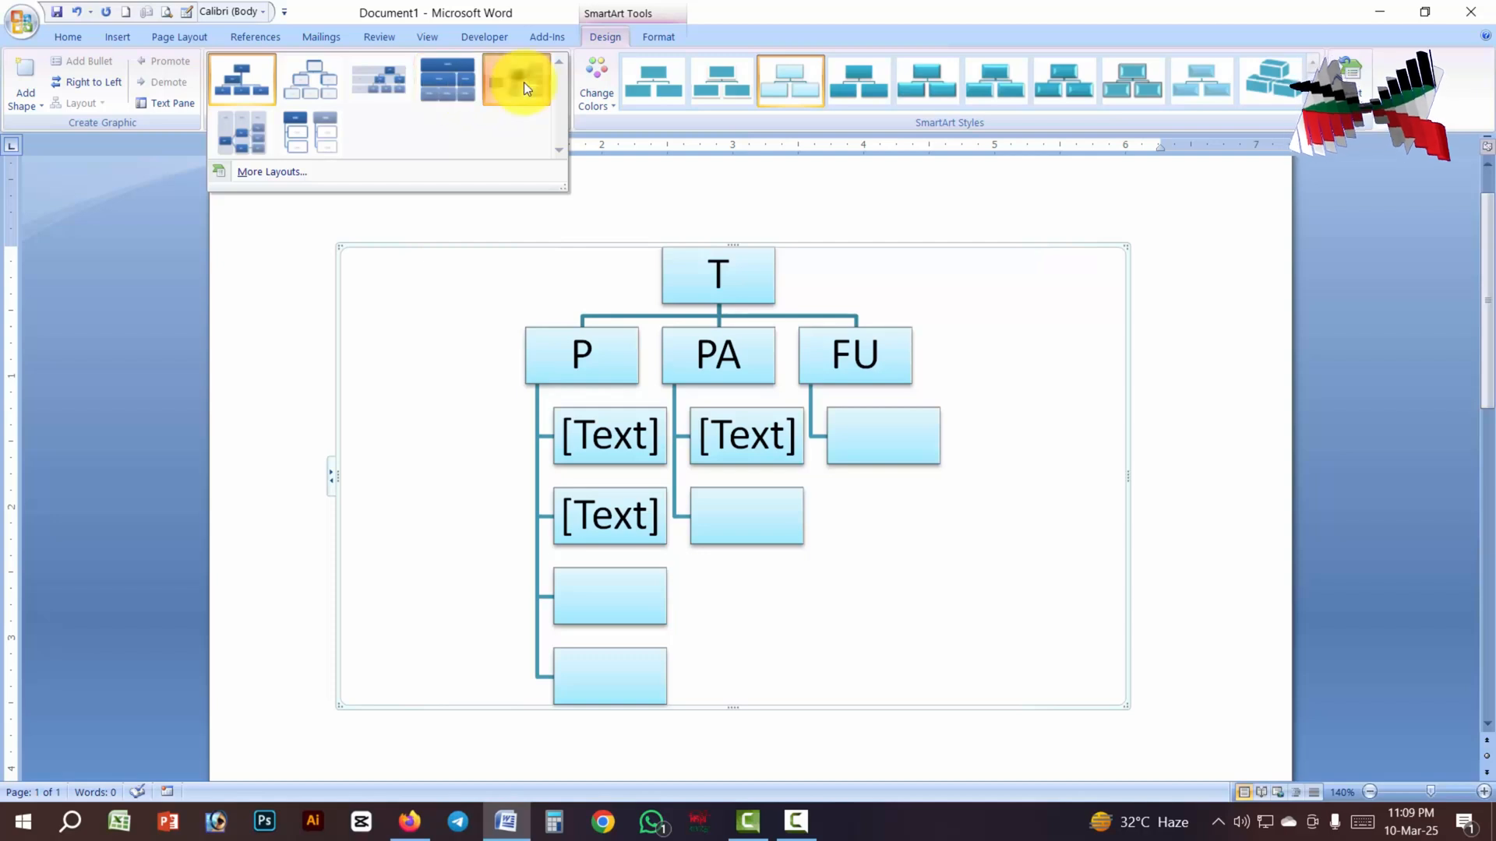
pyautogui.click(524, 82)
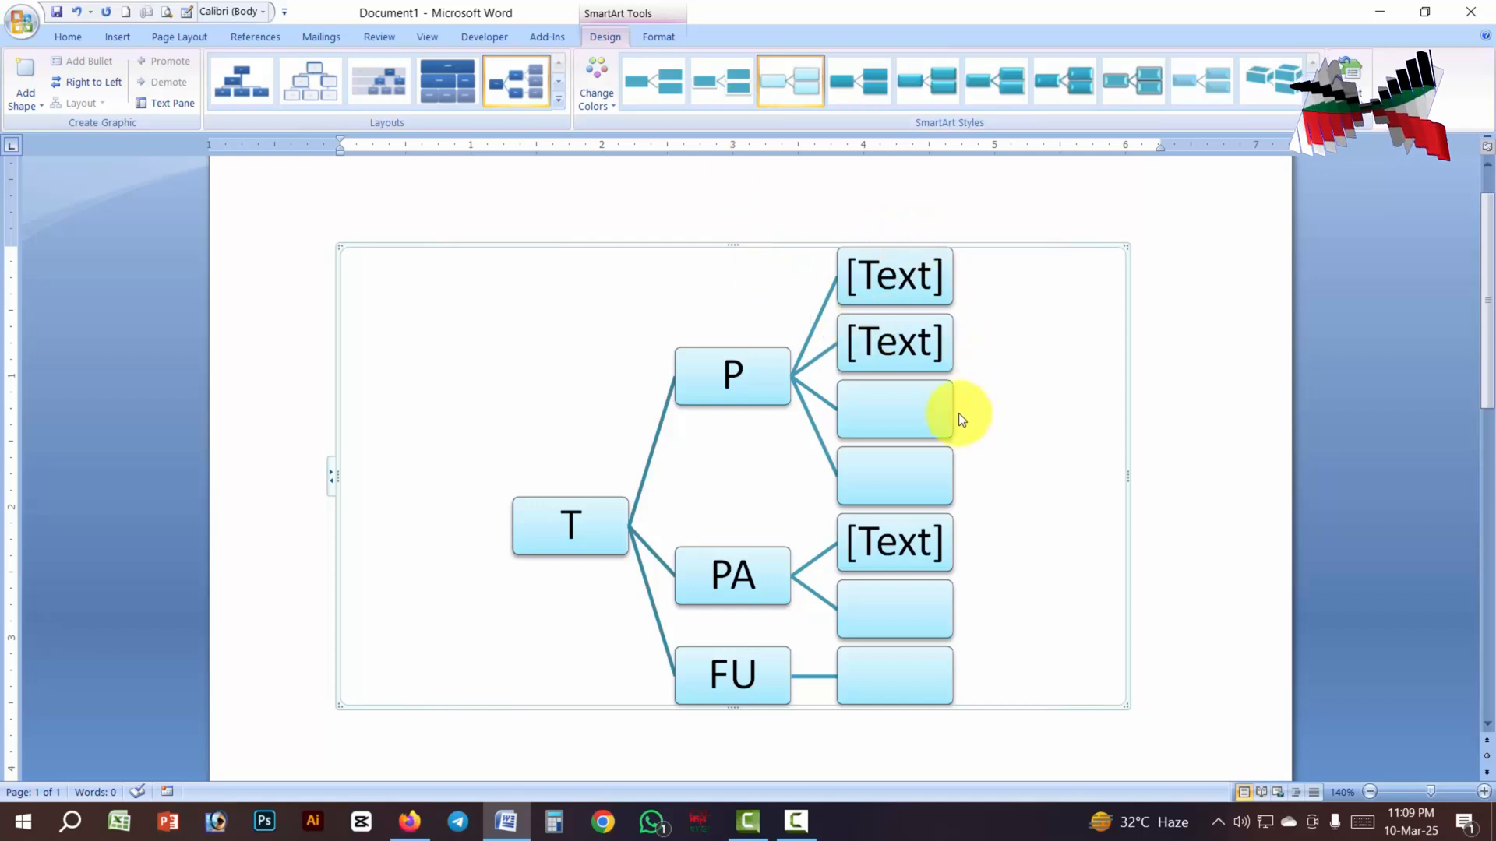
# - Try the red outline, blue outline and blue gradient WordArt styles on the diagram's text
pyautogui.click(658, 36)
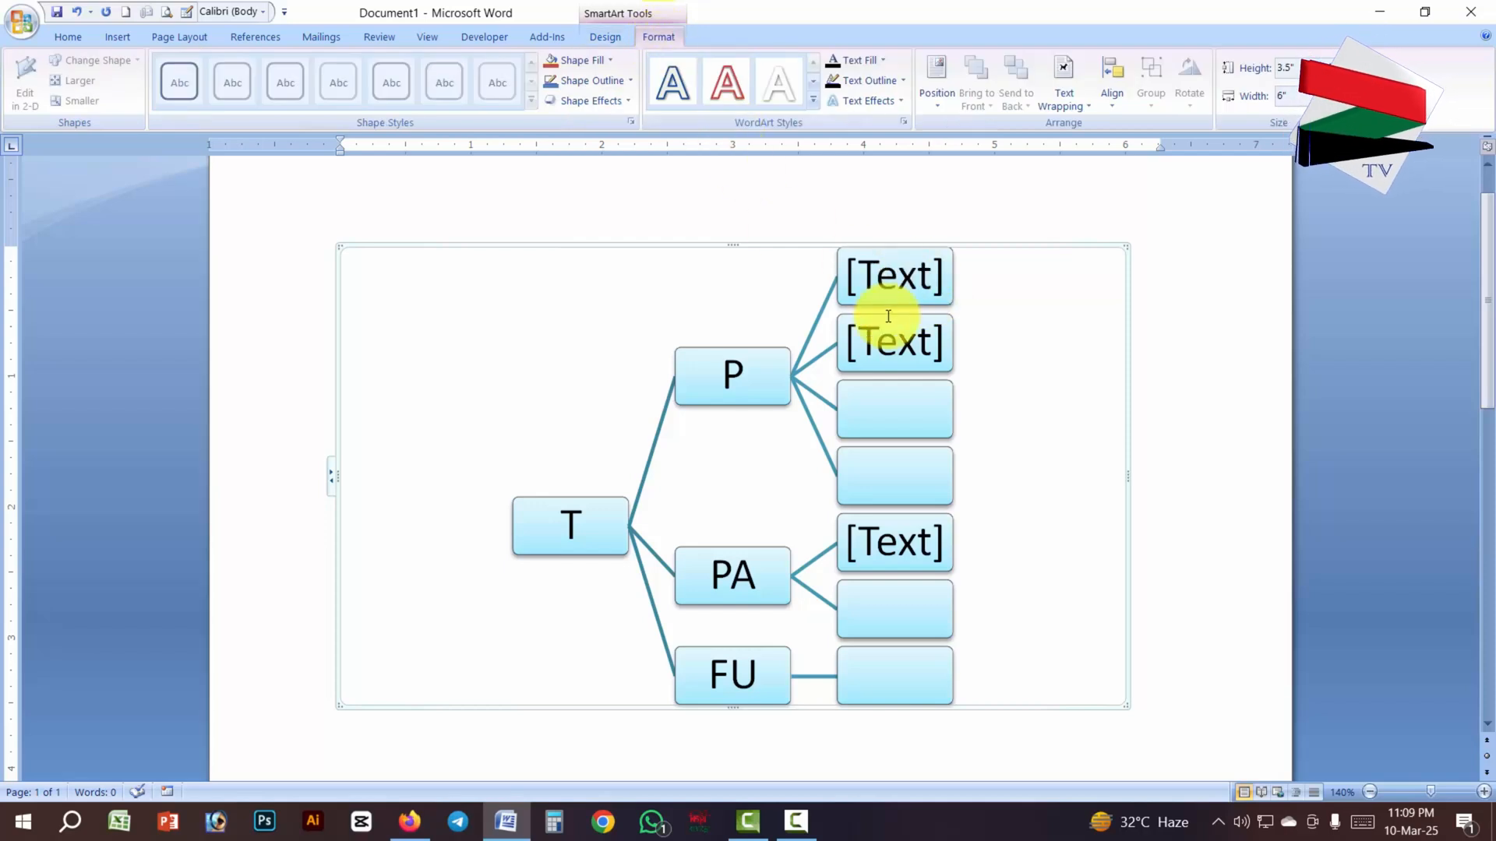
pyautogui.click(726, 82)
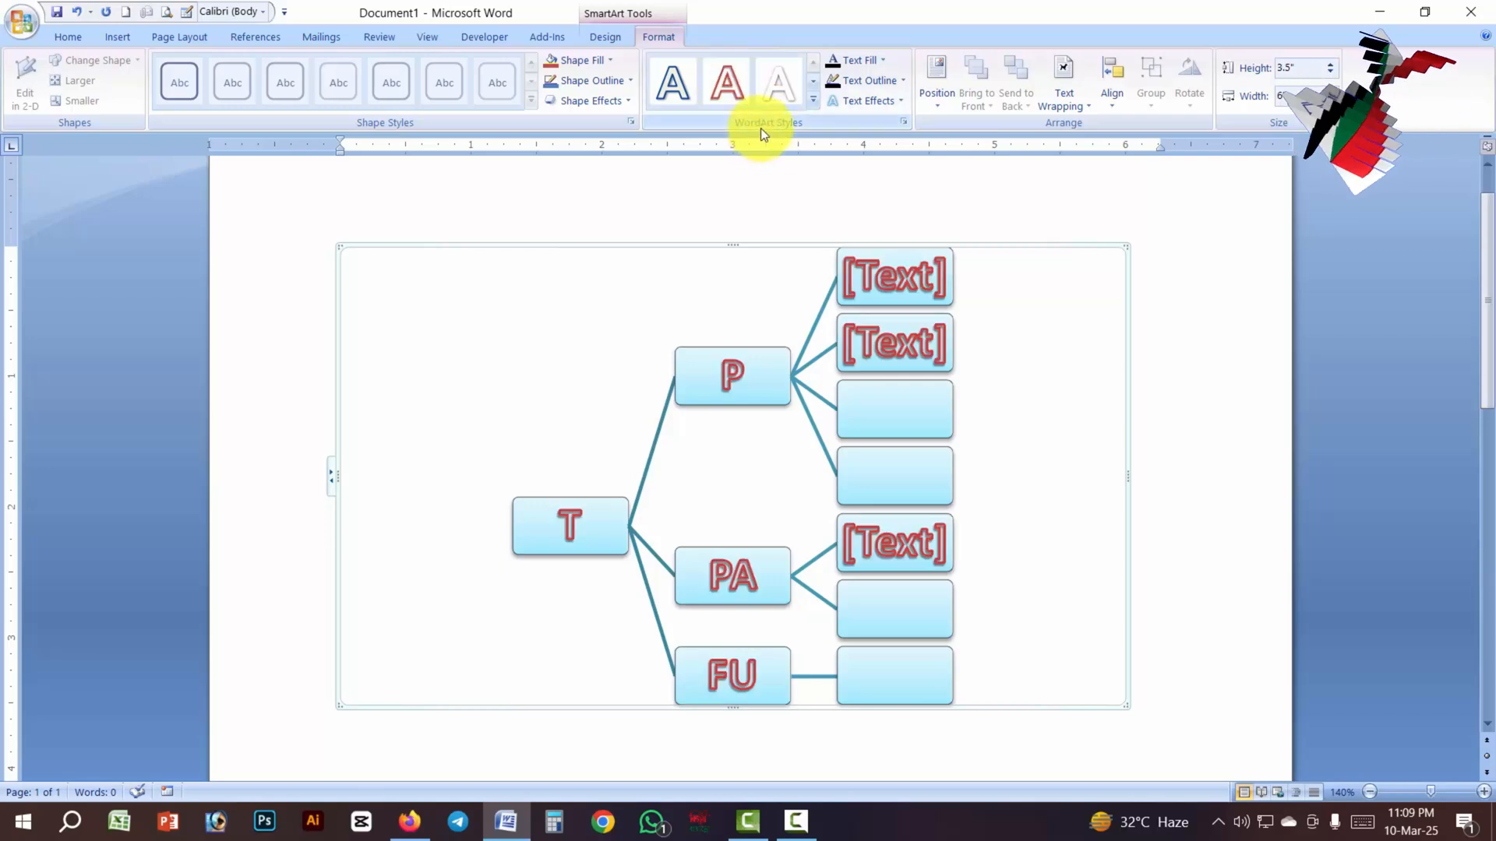
pyautogui.click(686, 88)
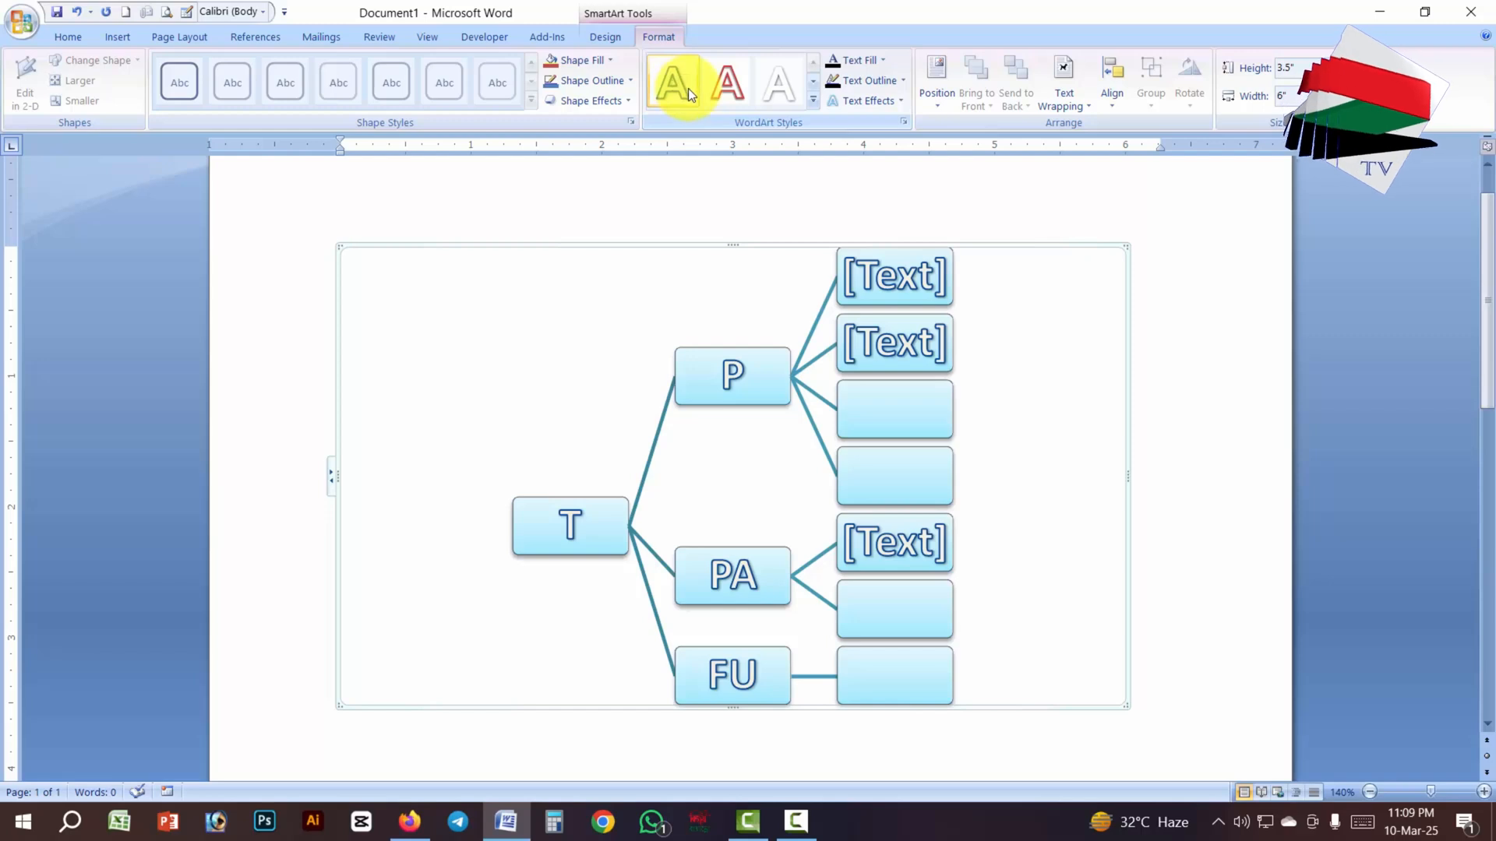
pyautogui.click(812, 100)
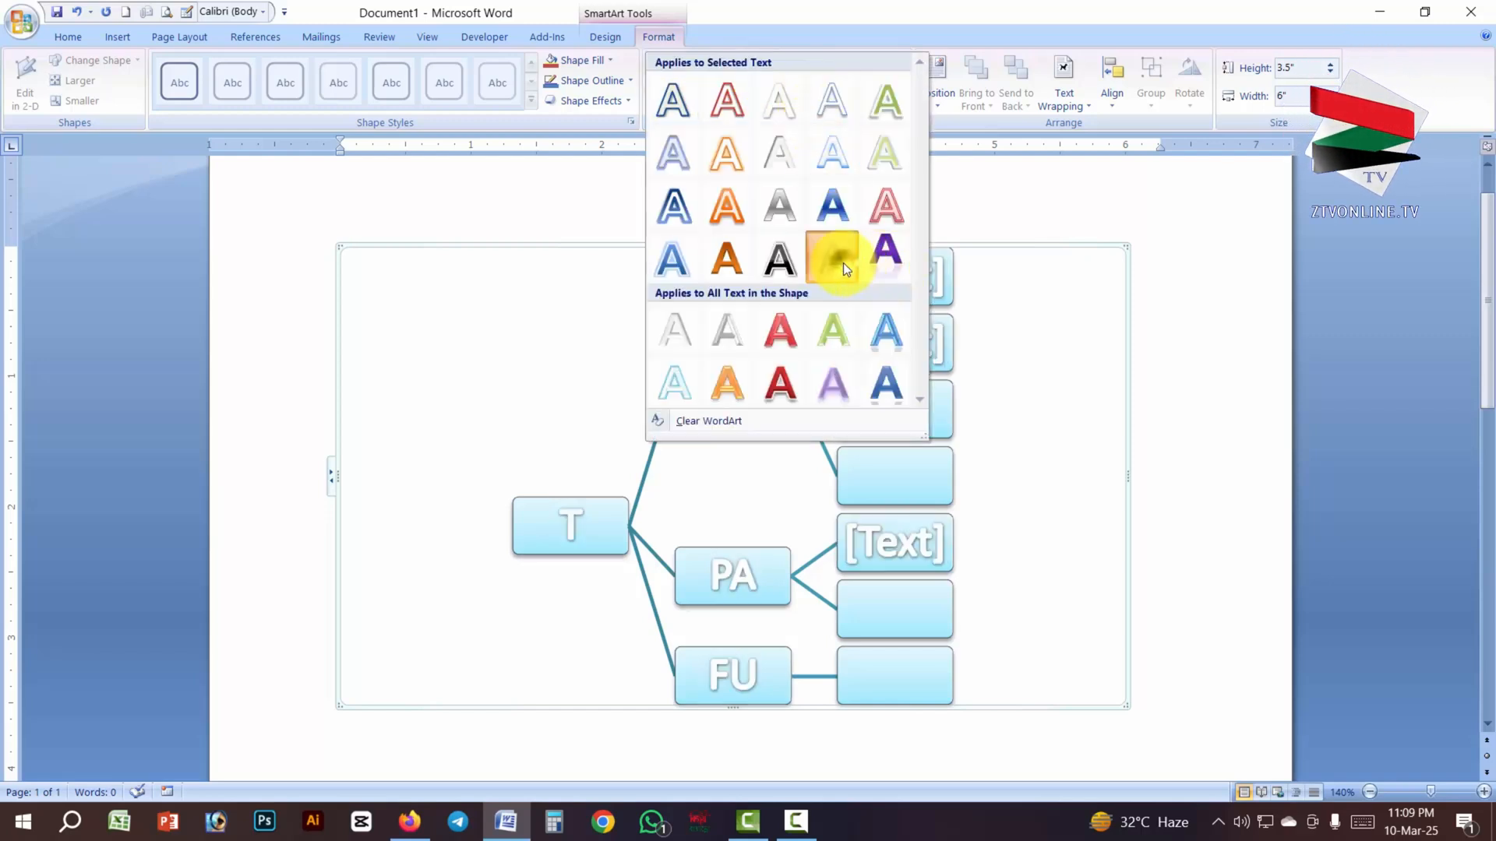
pyautogui.click(843, 264)
# - Apply the purple all-caps WordArt style with reflection to all text in the diagram
pyautogui.click(812, 101)
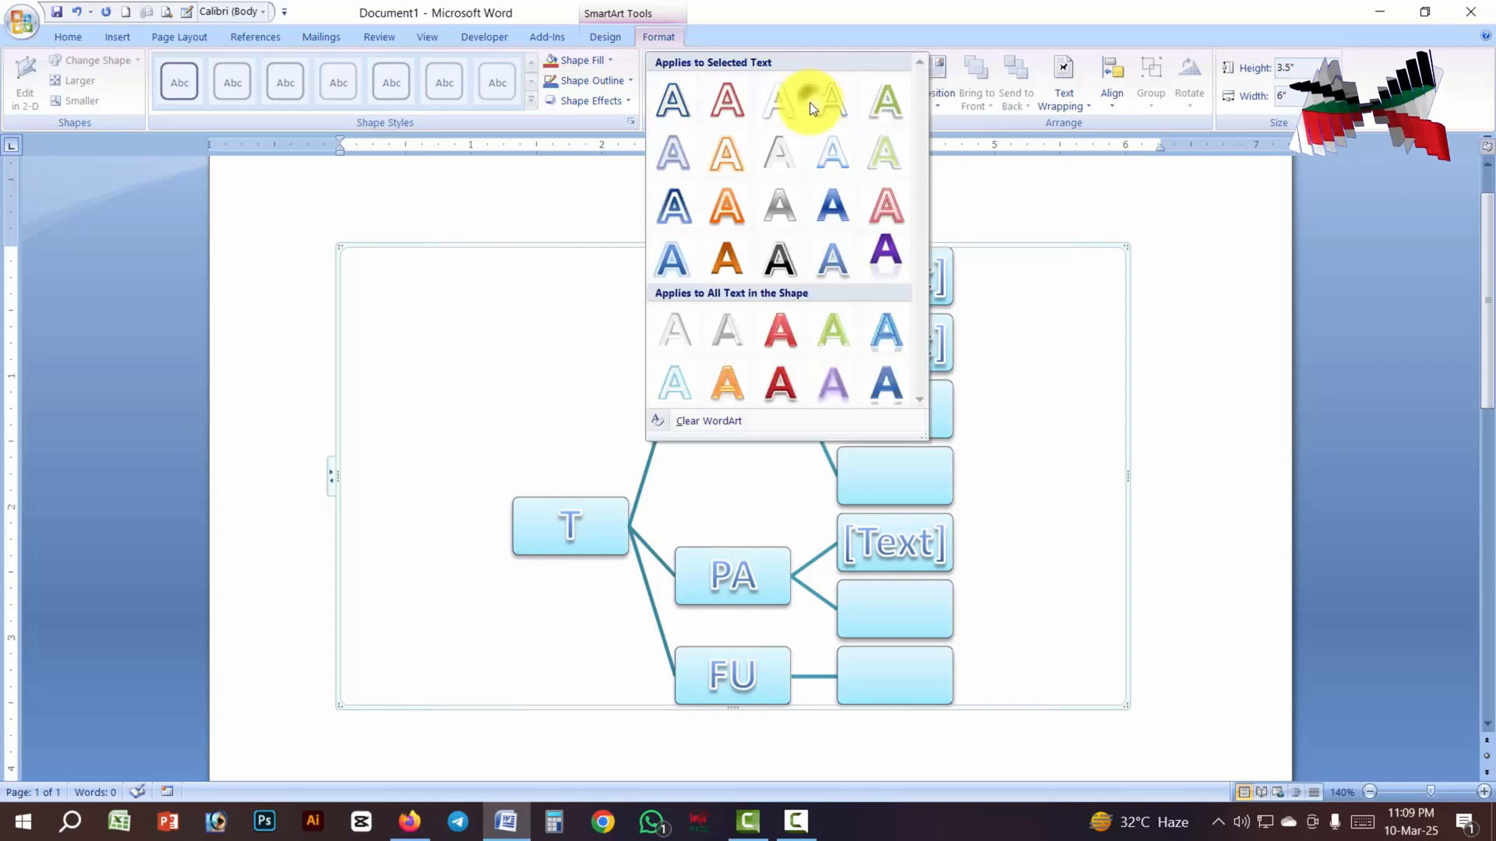
pyautogui.click(885, 266)
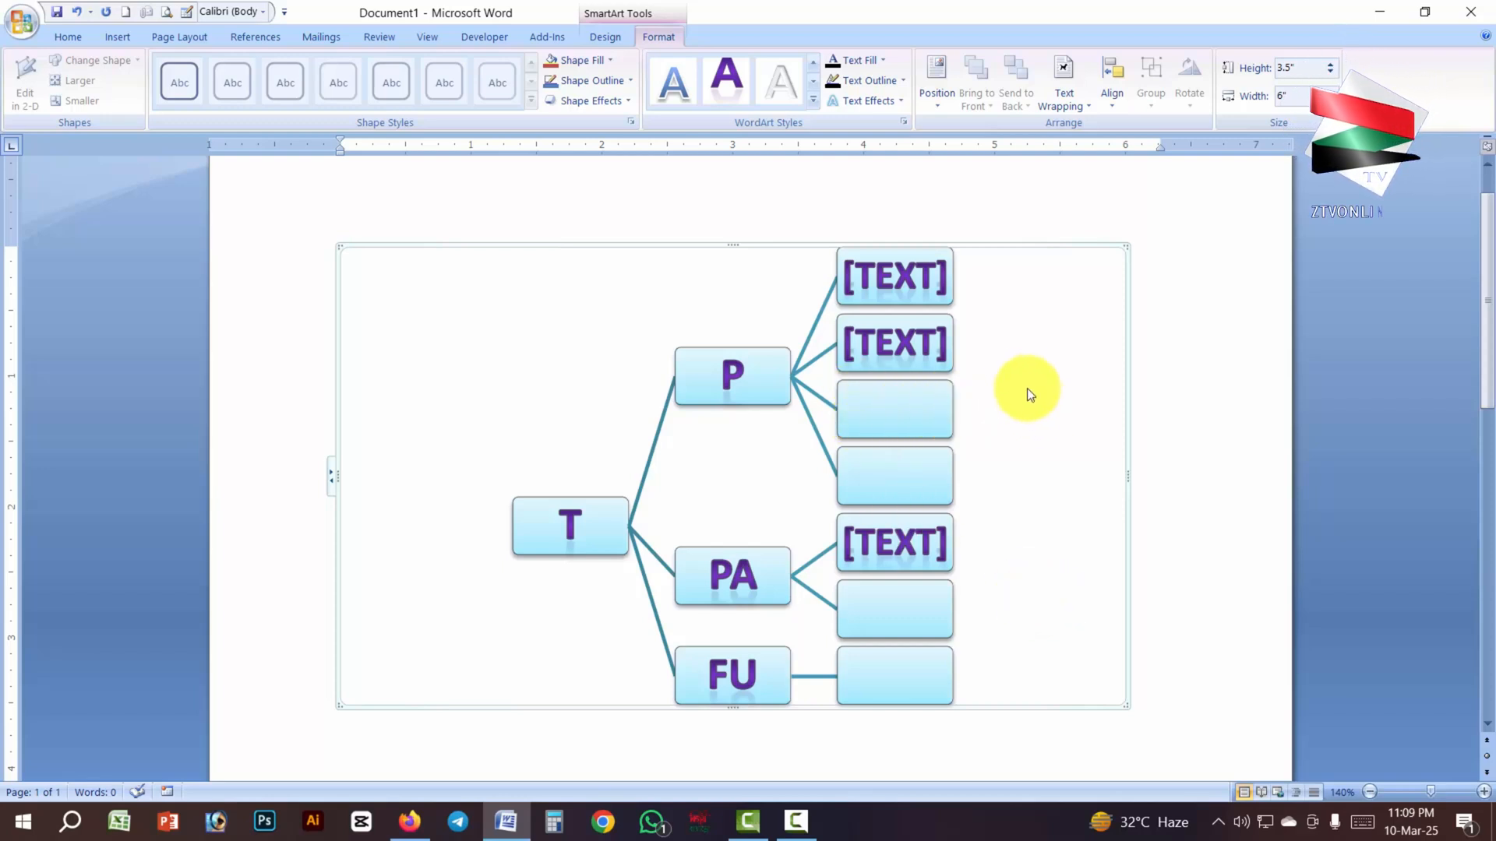
# - Fill the upper empty box under P with standard red and the lower one with standard yellow
pyautogui.click(913, 414)
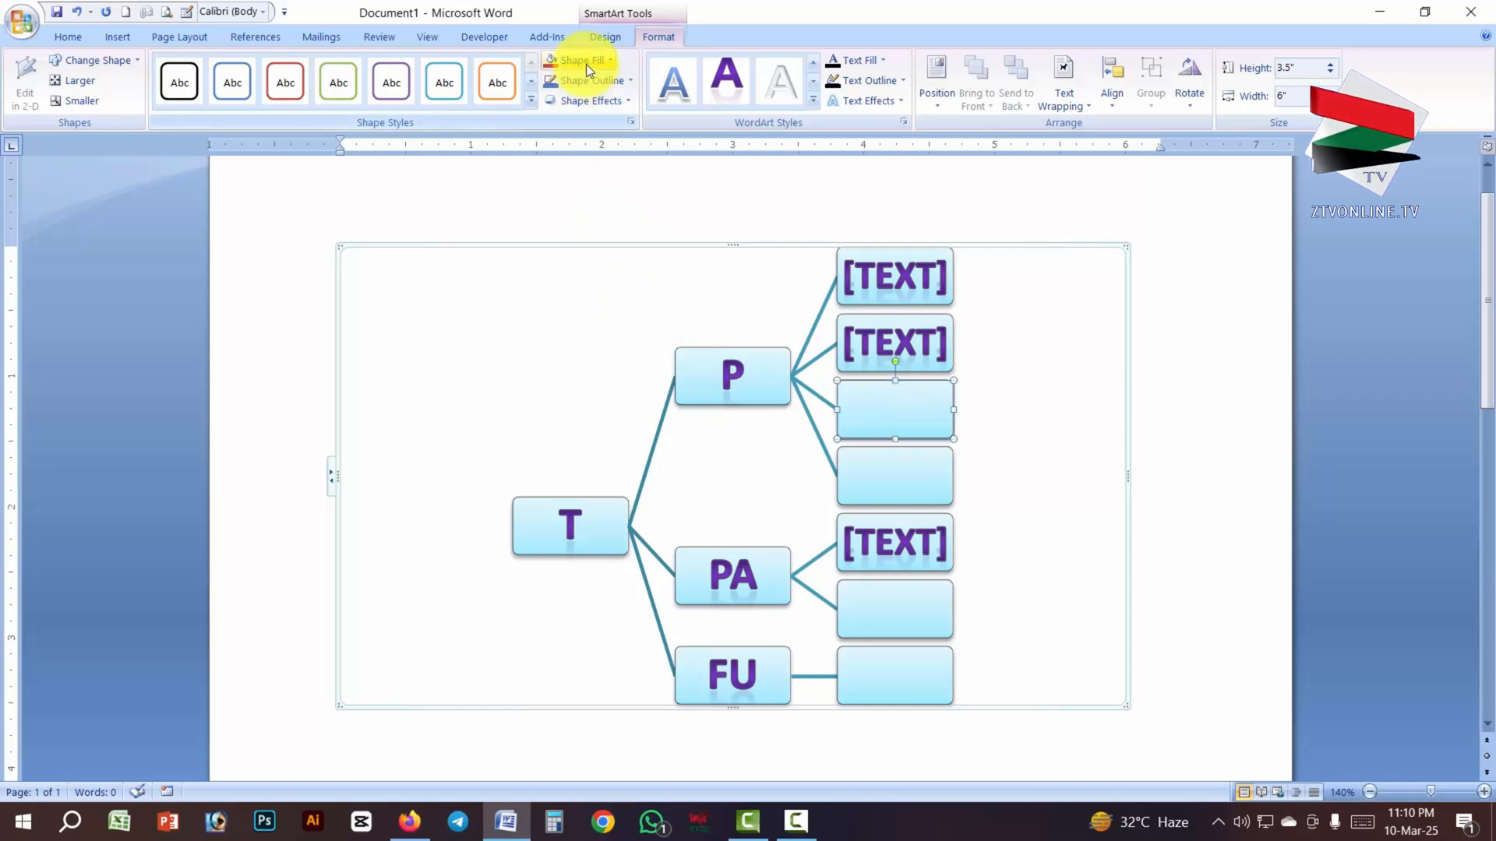
pyautogui.click(608, 58)
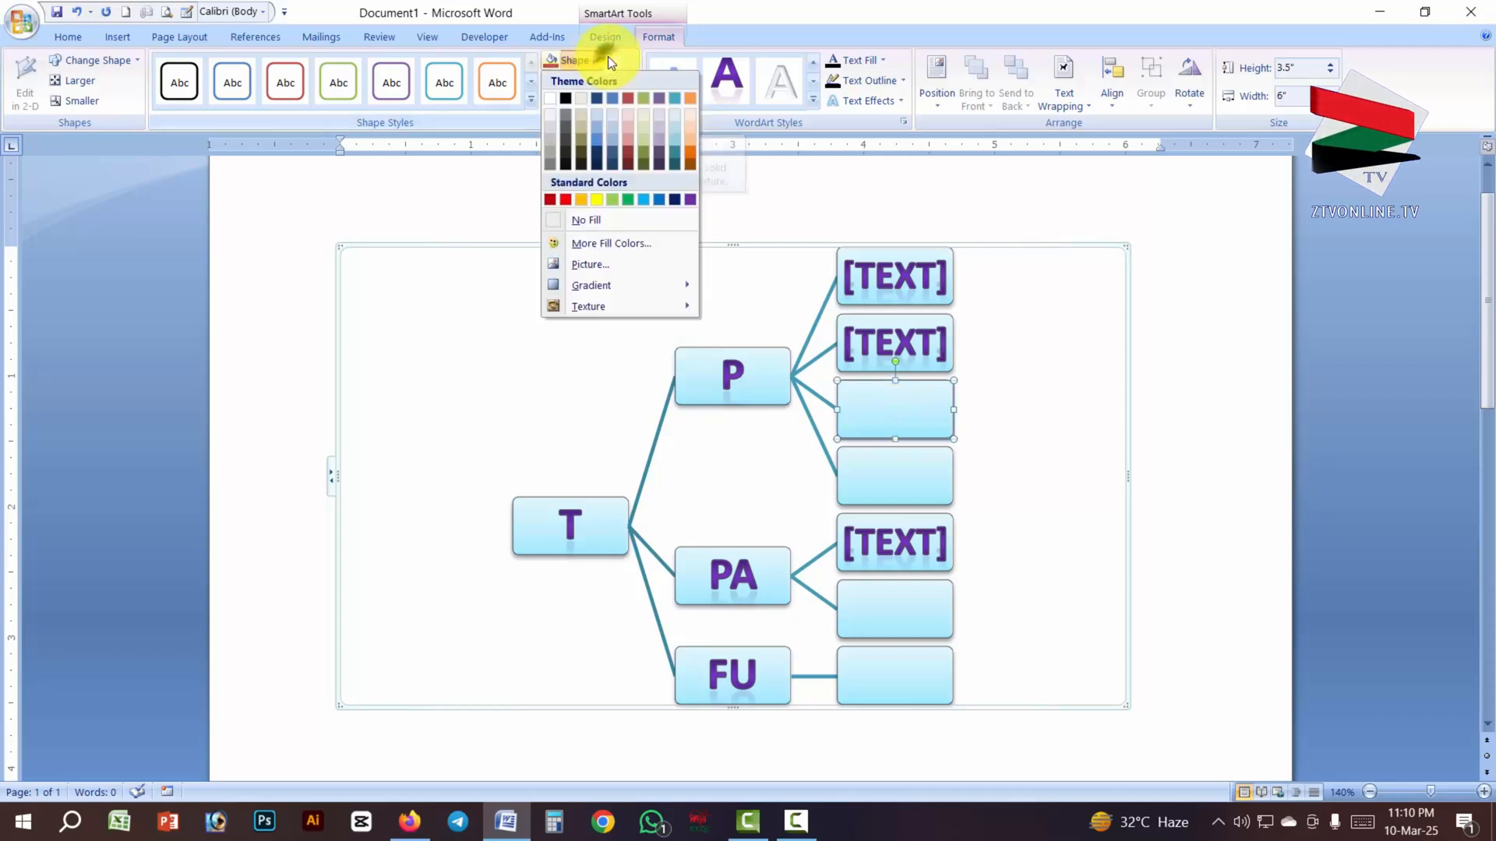
pyautogui.click(566, 199)
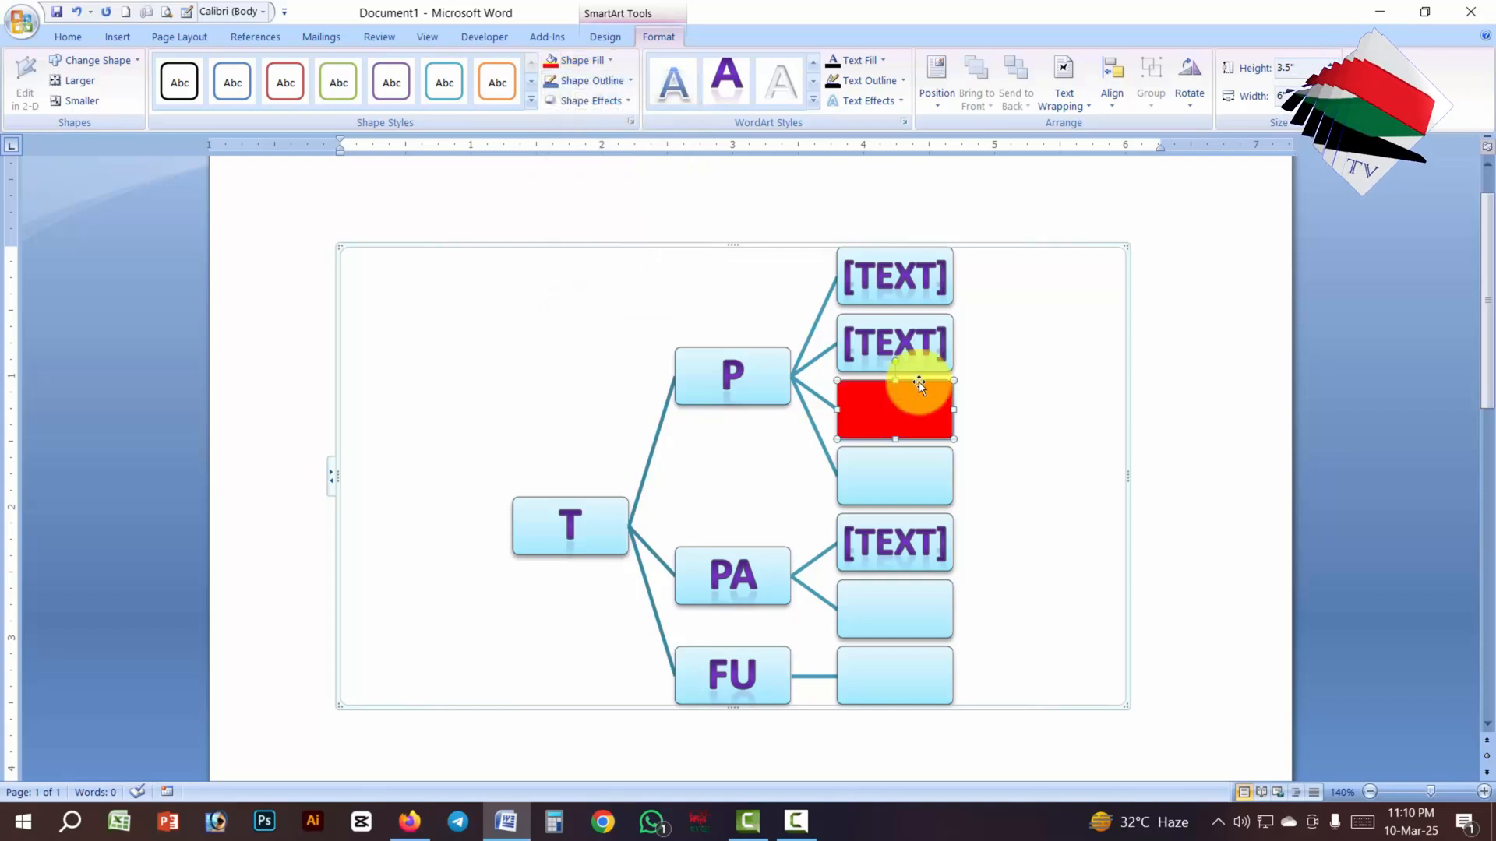
pyautogui.click(928, 470)
pyautogui.click(609, 61)
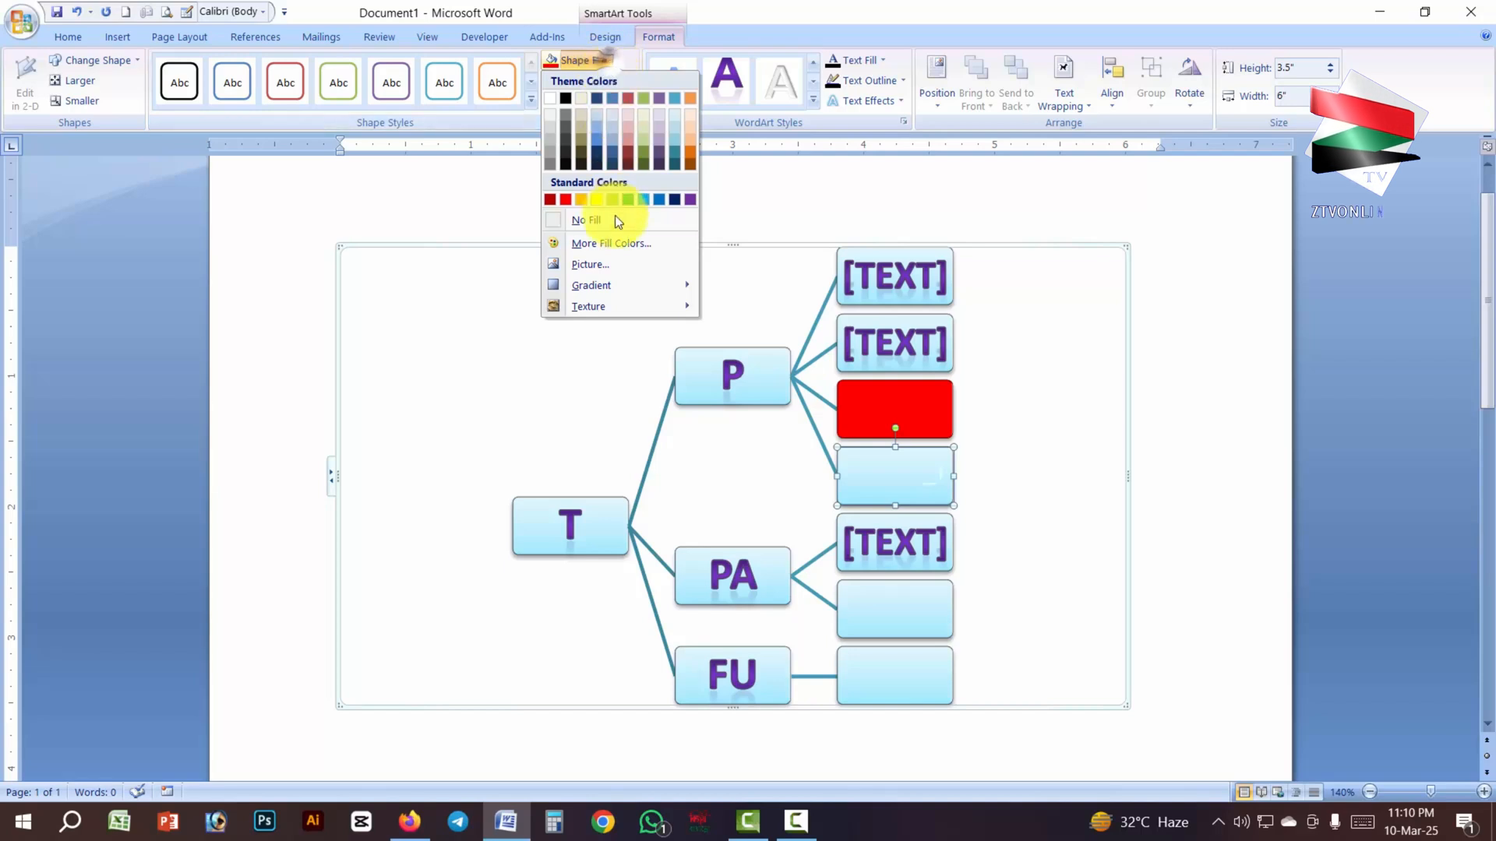
pyautogui.click(598, 201)
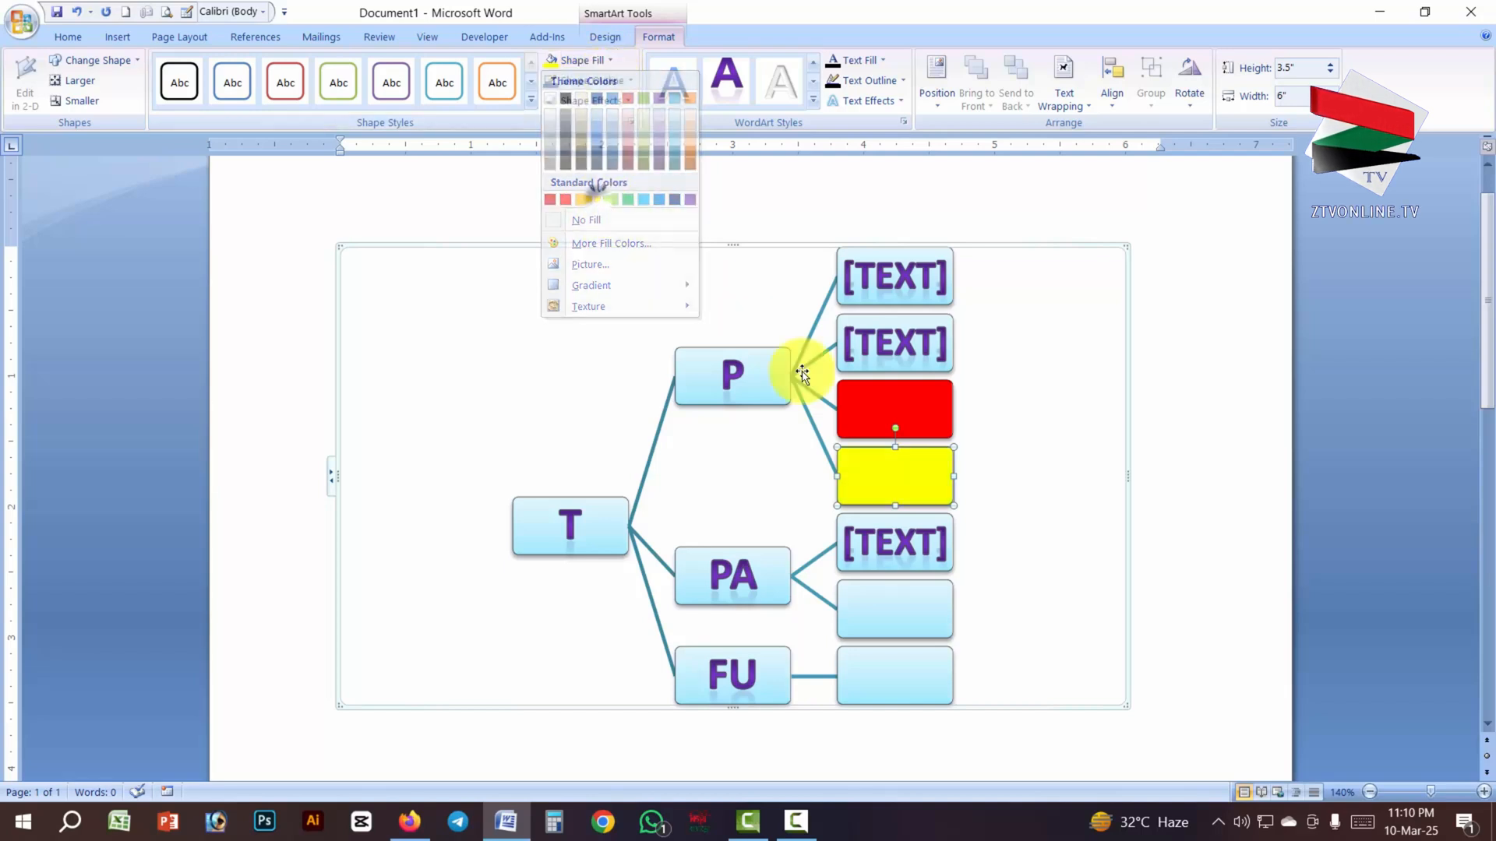
# - Fill the empty box under PA with standard light blue
pyautogui.click(923, 612)
pyautogui.click(607, 63)
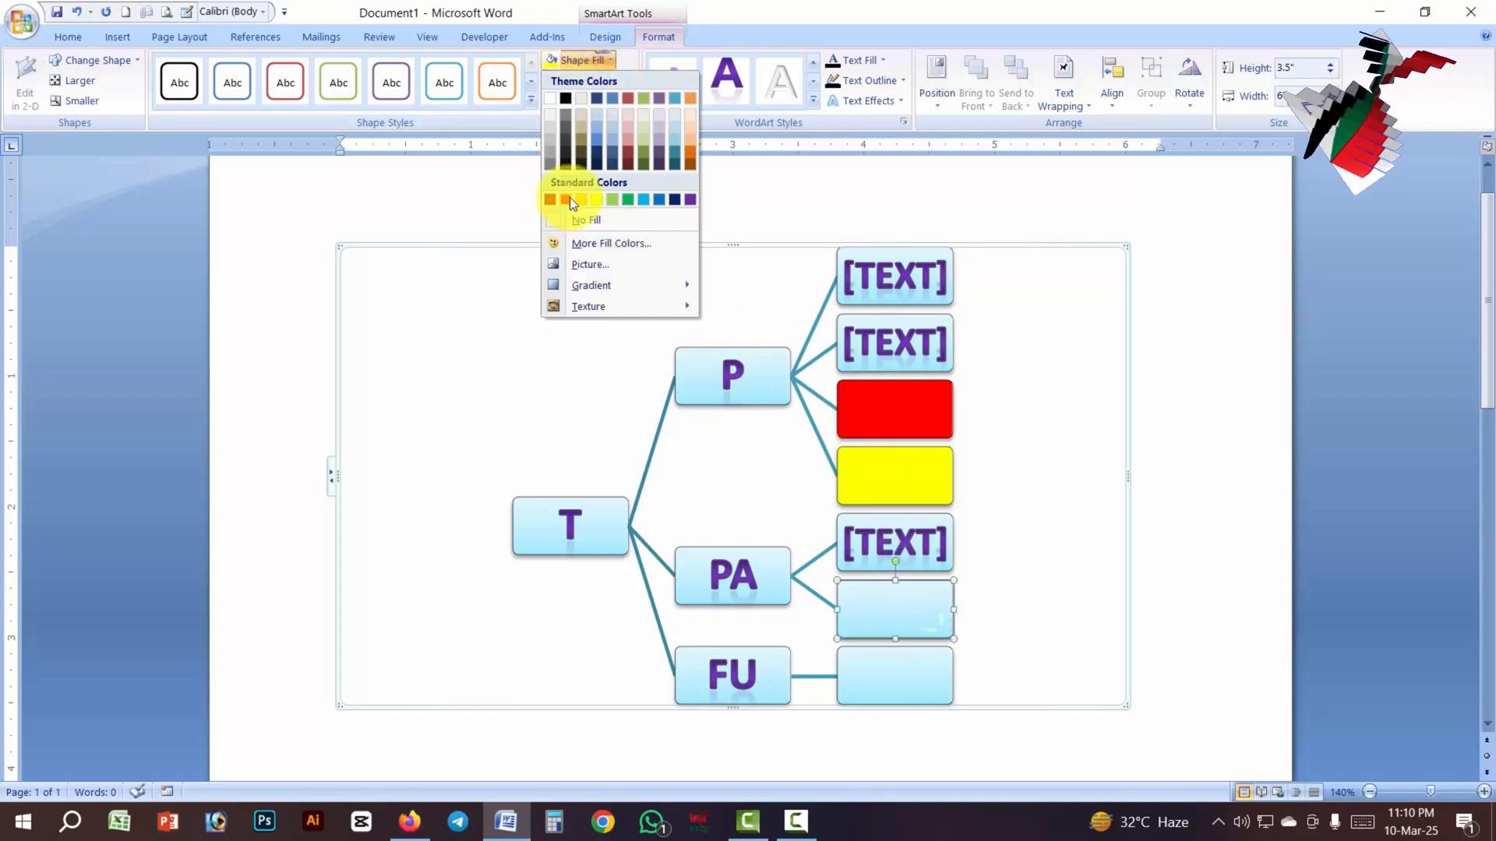
pyautogui.click(644, 200)
# - Give the empty box under FU a standard red outline with a weight of 2¼ pt
pyautogui.click(895, 675)
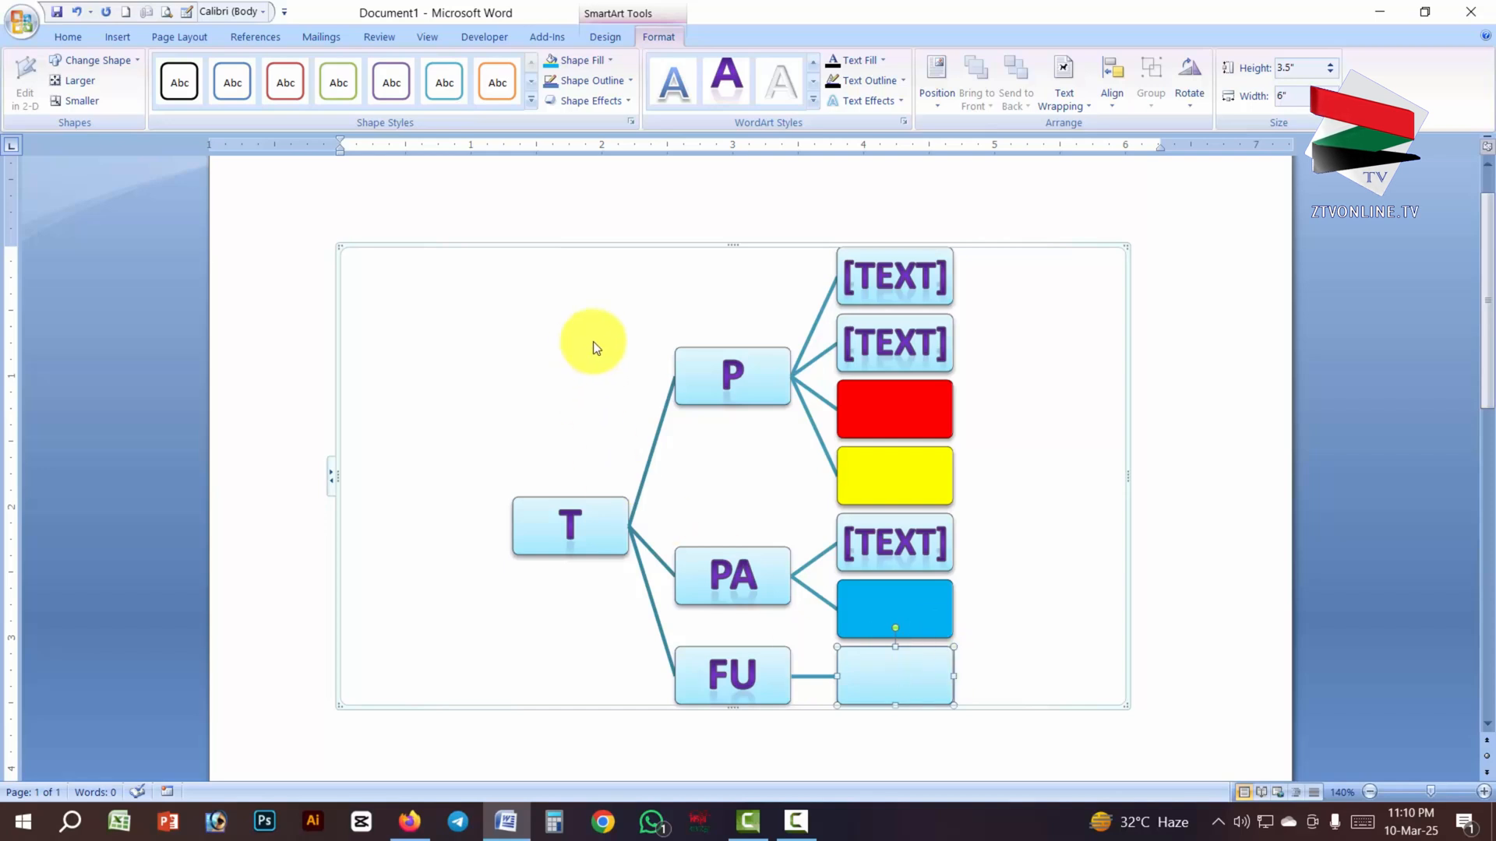
pyautogui.click(624, 77)
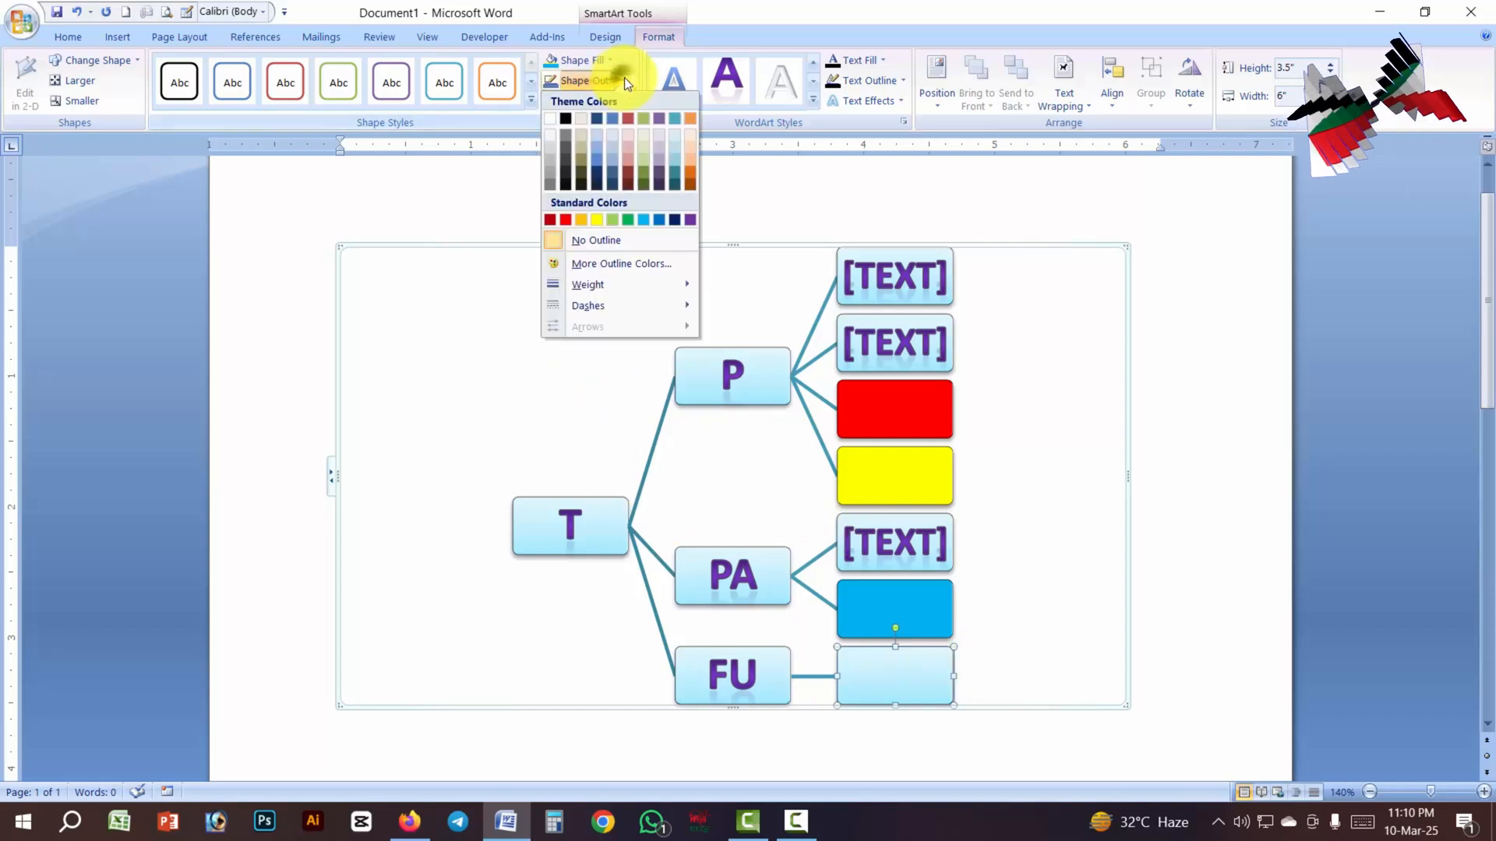
pyautogui.click(564, 221)
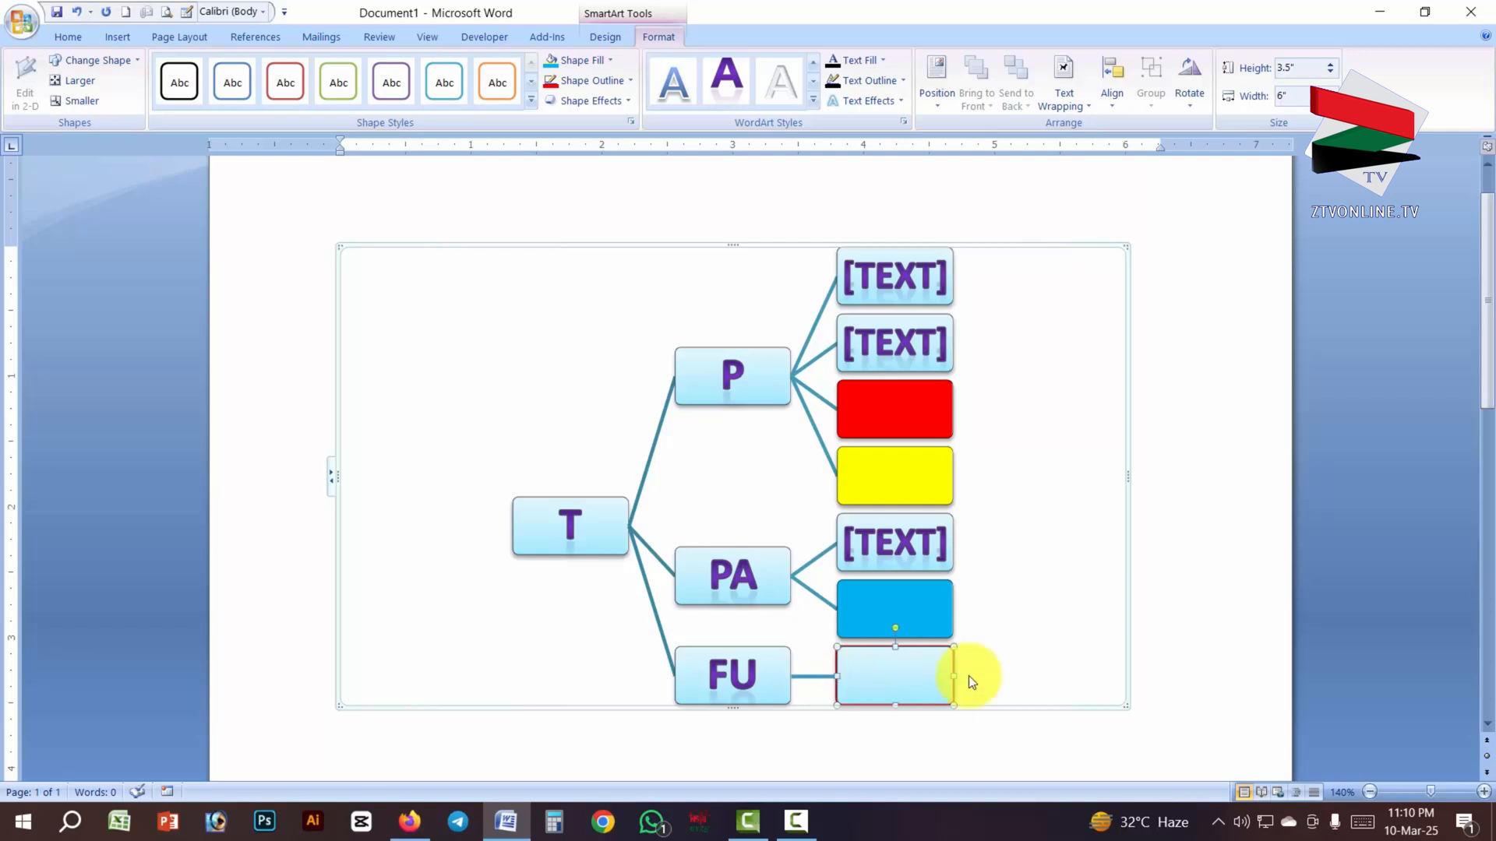
pyautogui.click(617, 79)
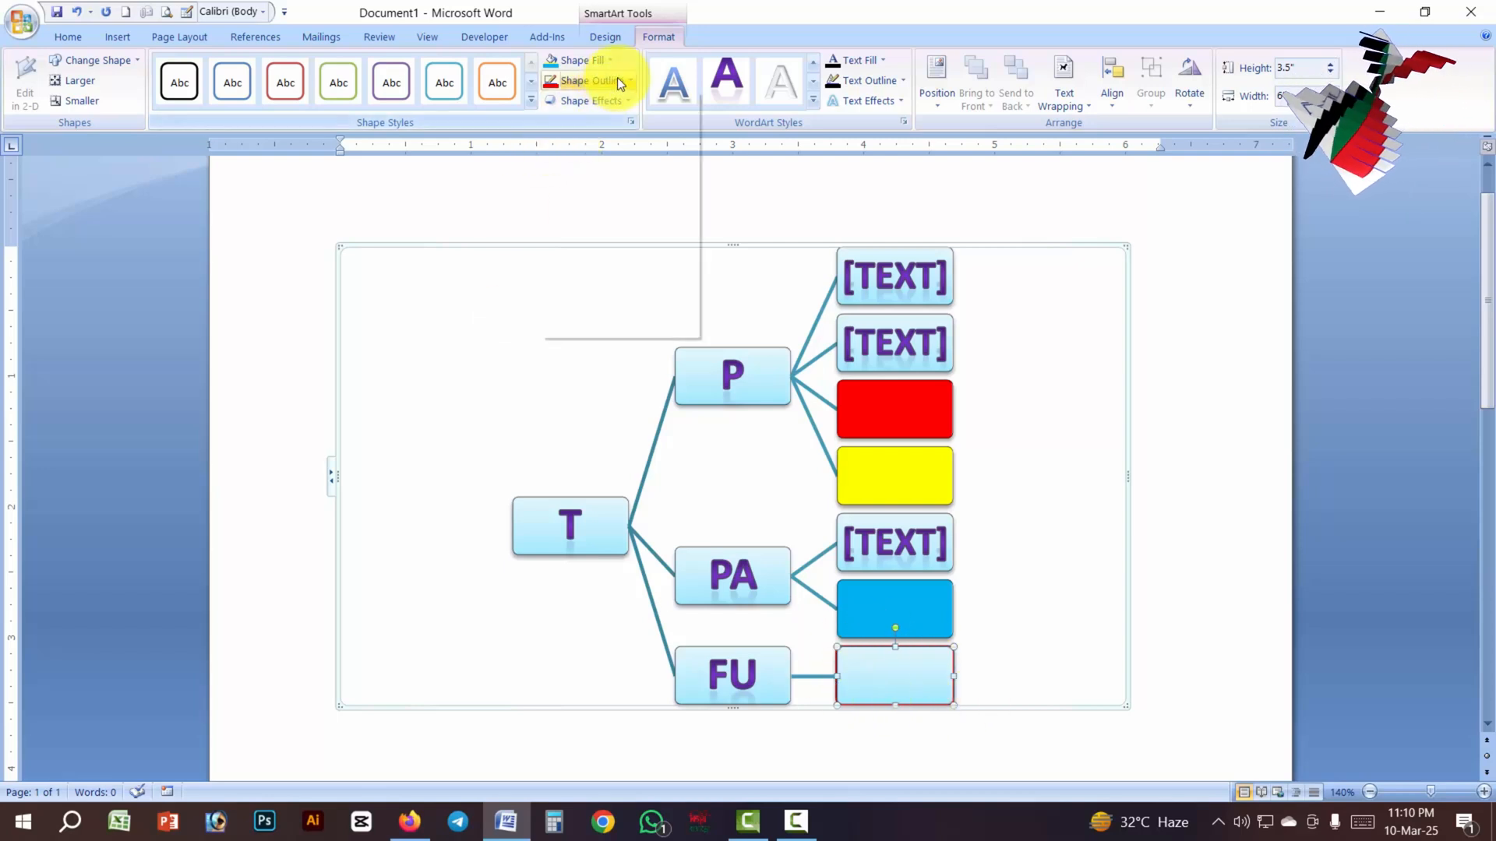
pyautogui.moveTo(620, 287)
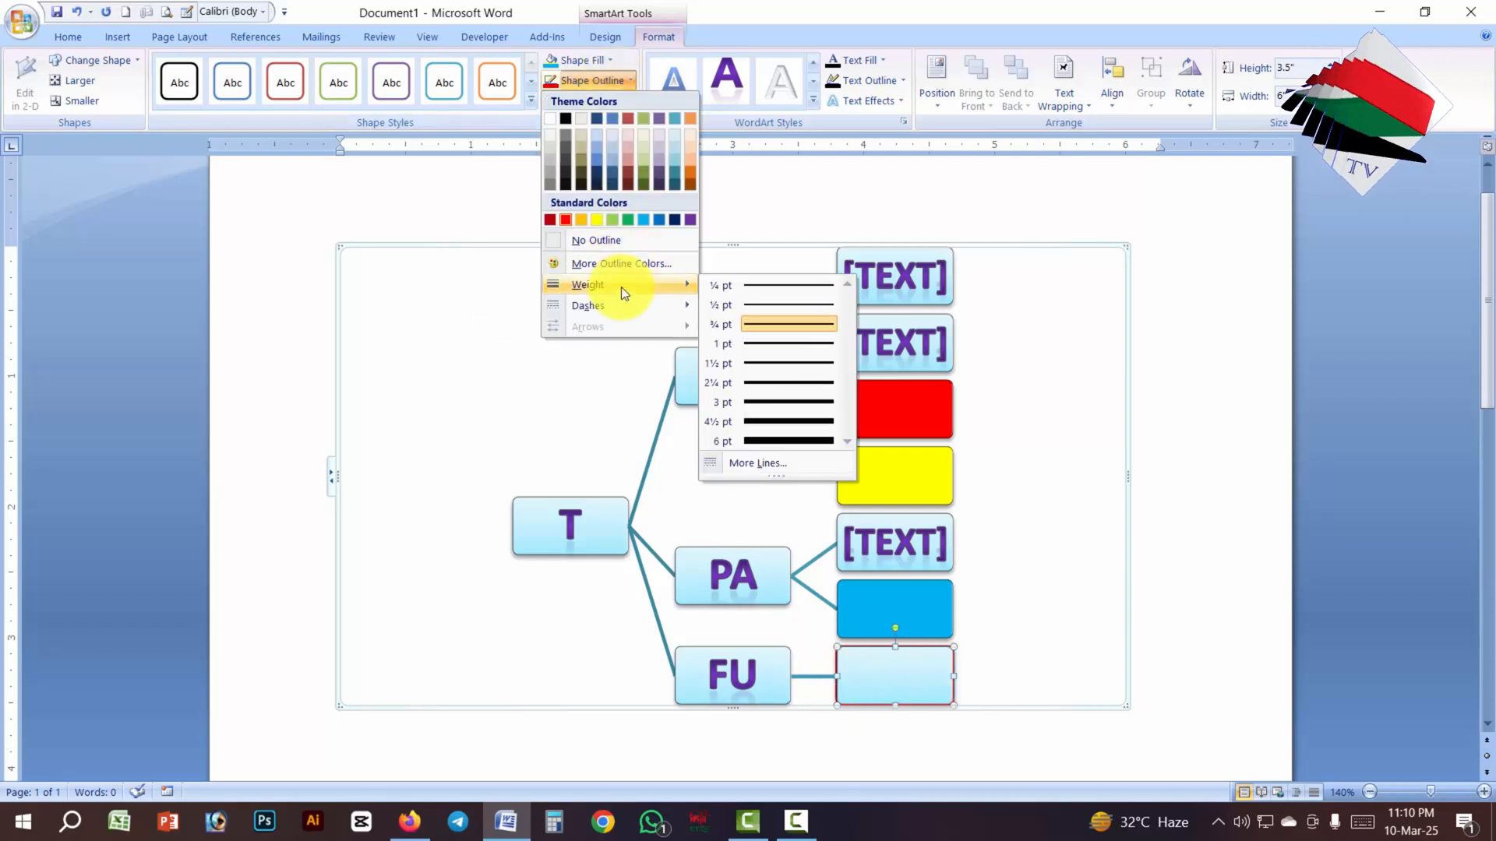
pyautogui.click(790, 381)
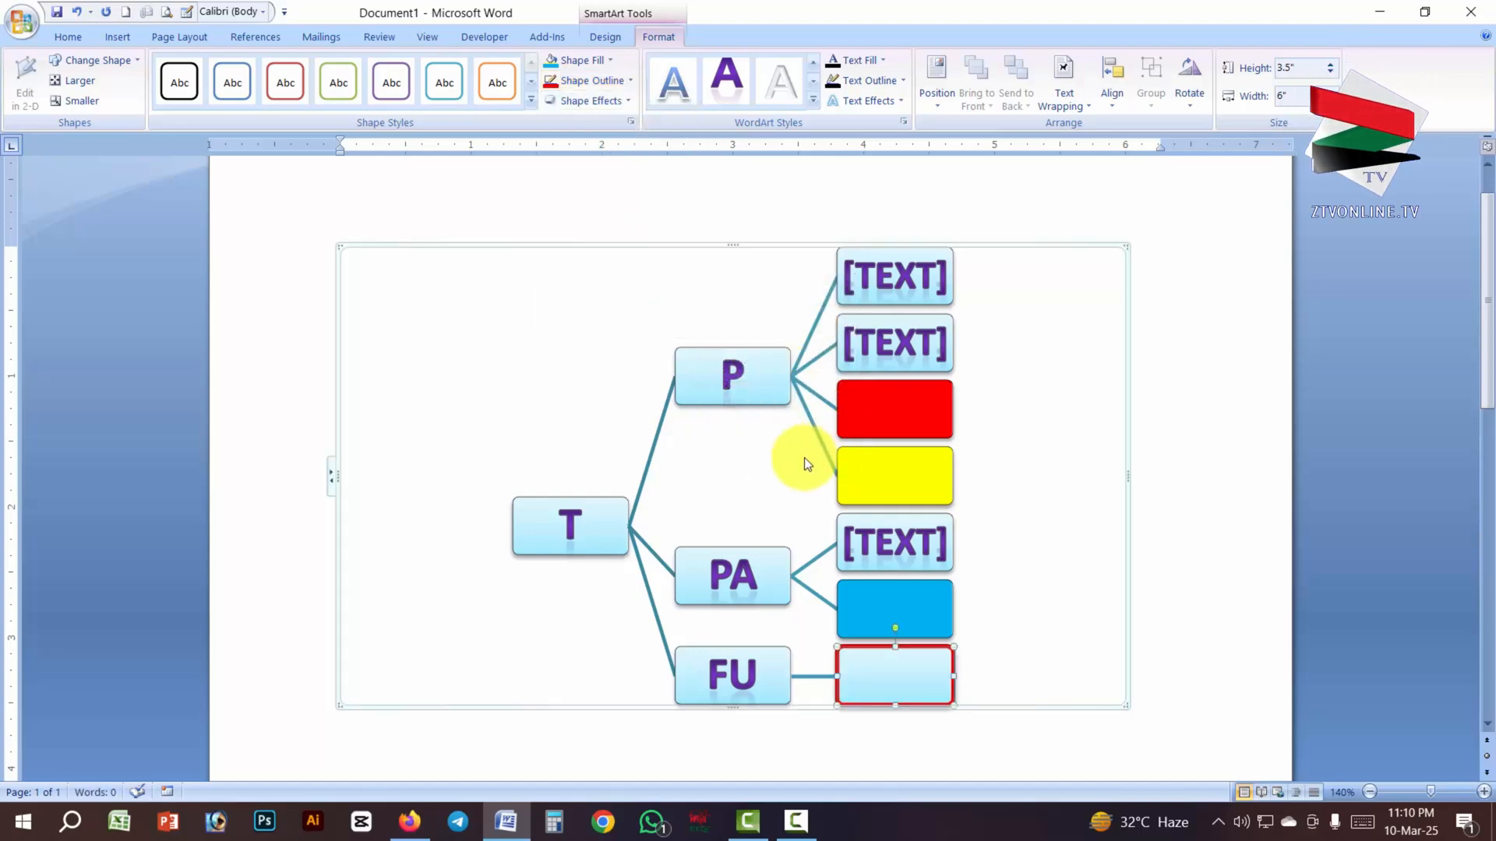
pyautogui.click(740, 382)
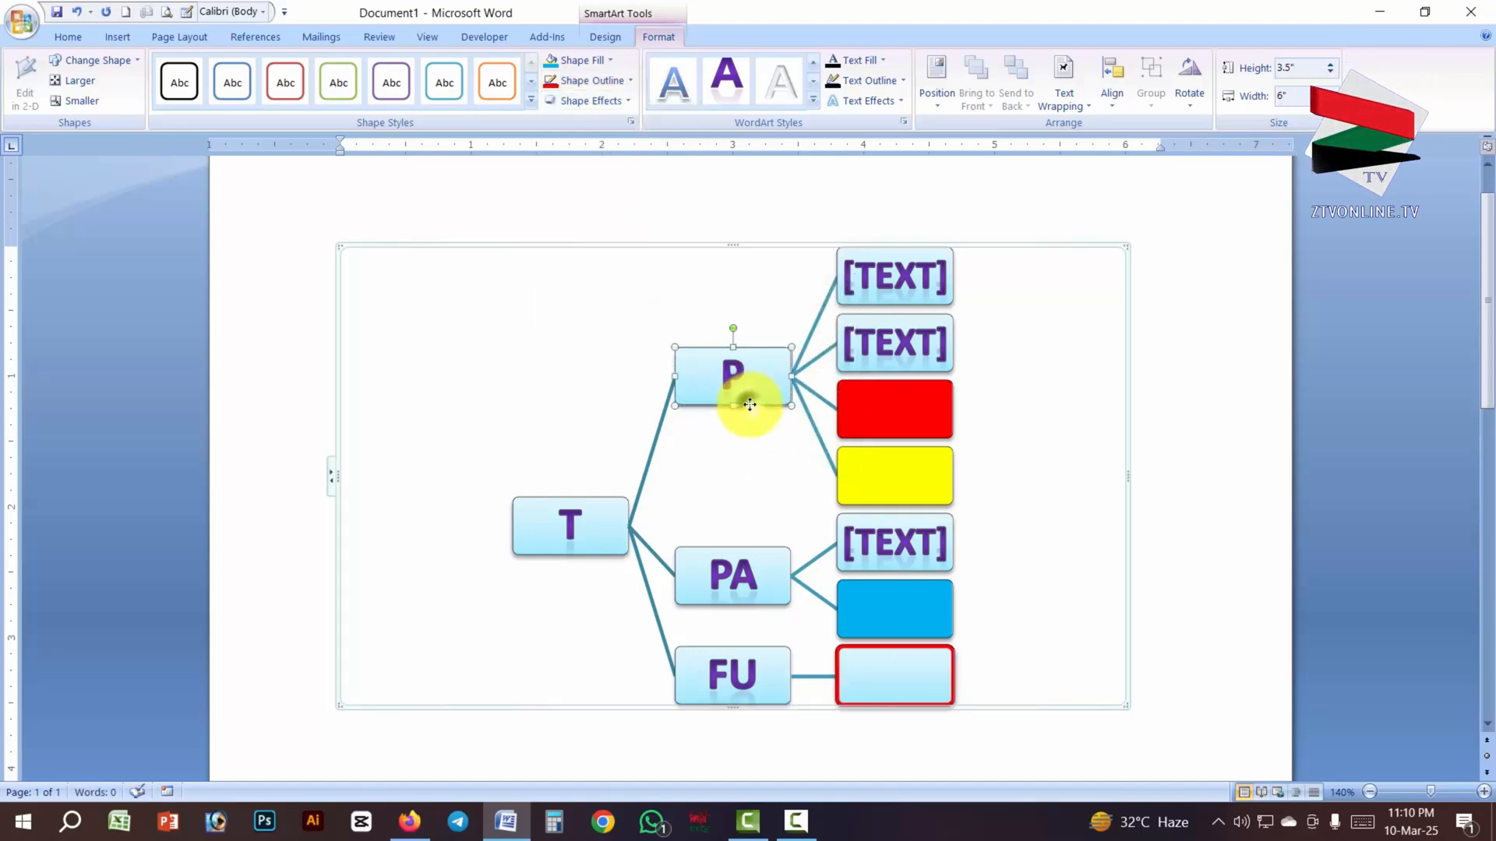
pyautogui.click(623, 100)
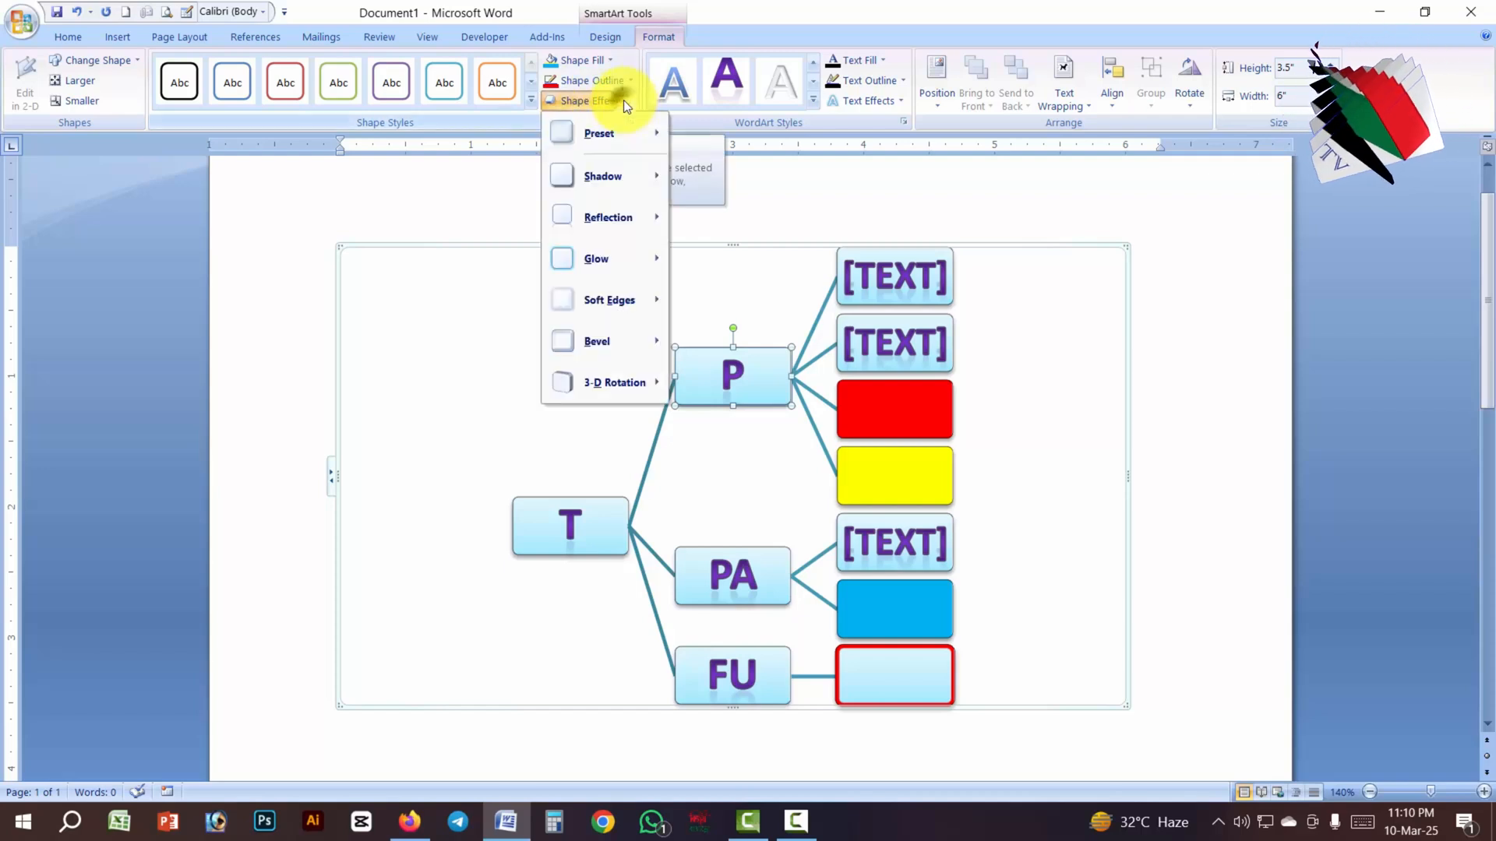
pyautogui.moveTo(600, 259)
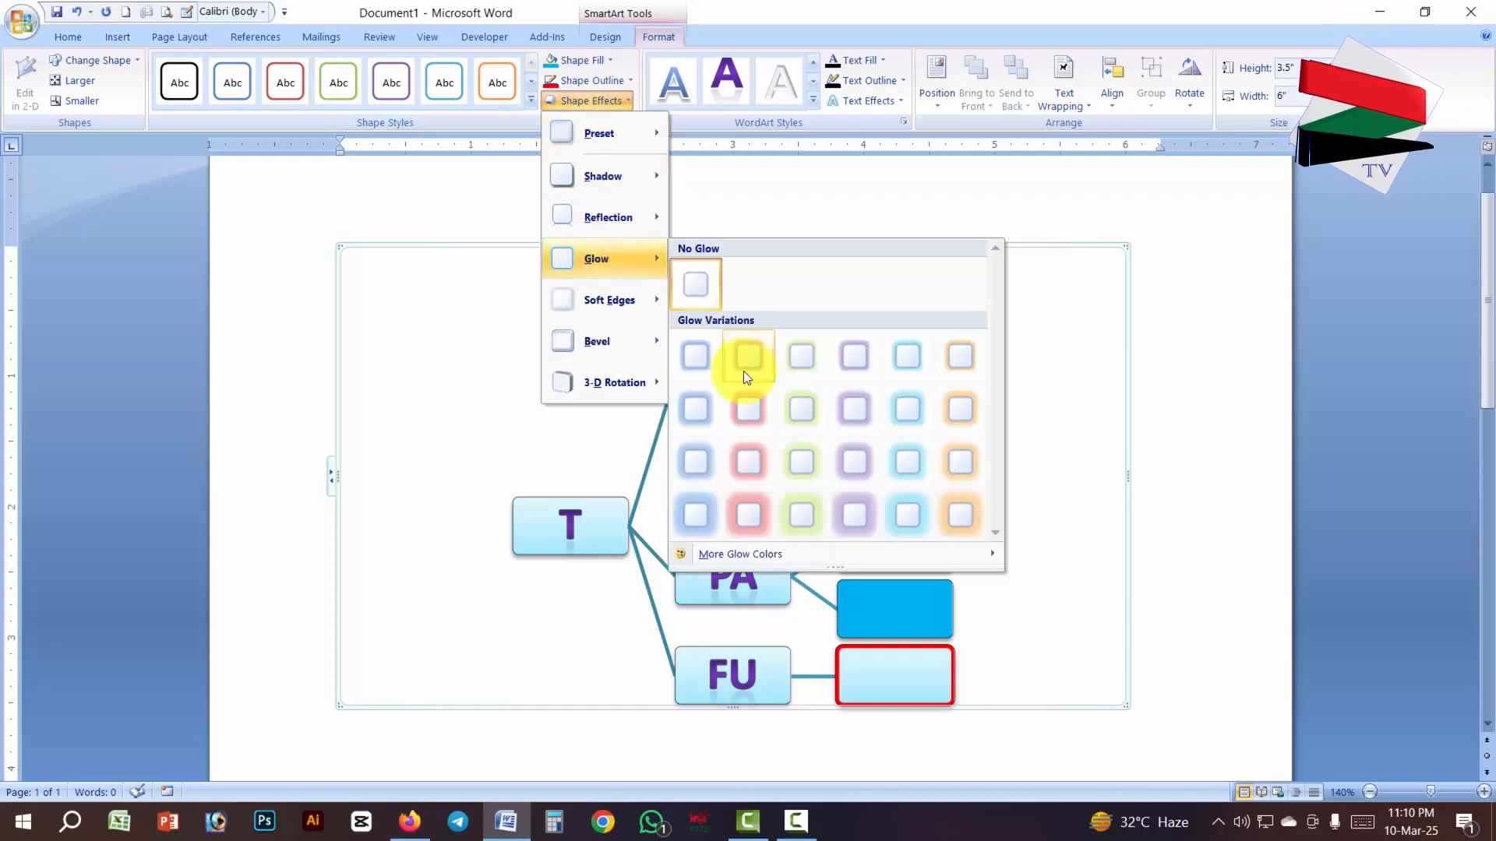
pyautogui.click(929, 658)
# - Look through the shape effects for the FU box and apply the centre reflection variation to it
pyautogui.click(741, 654)
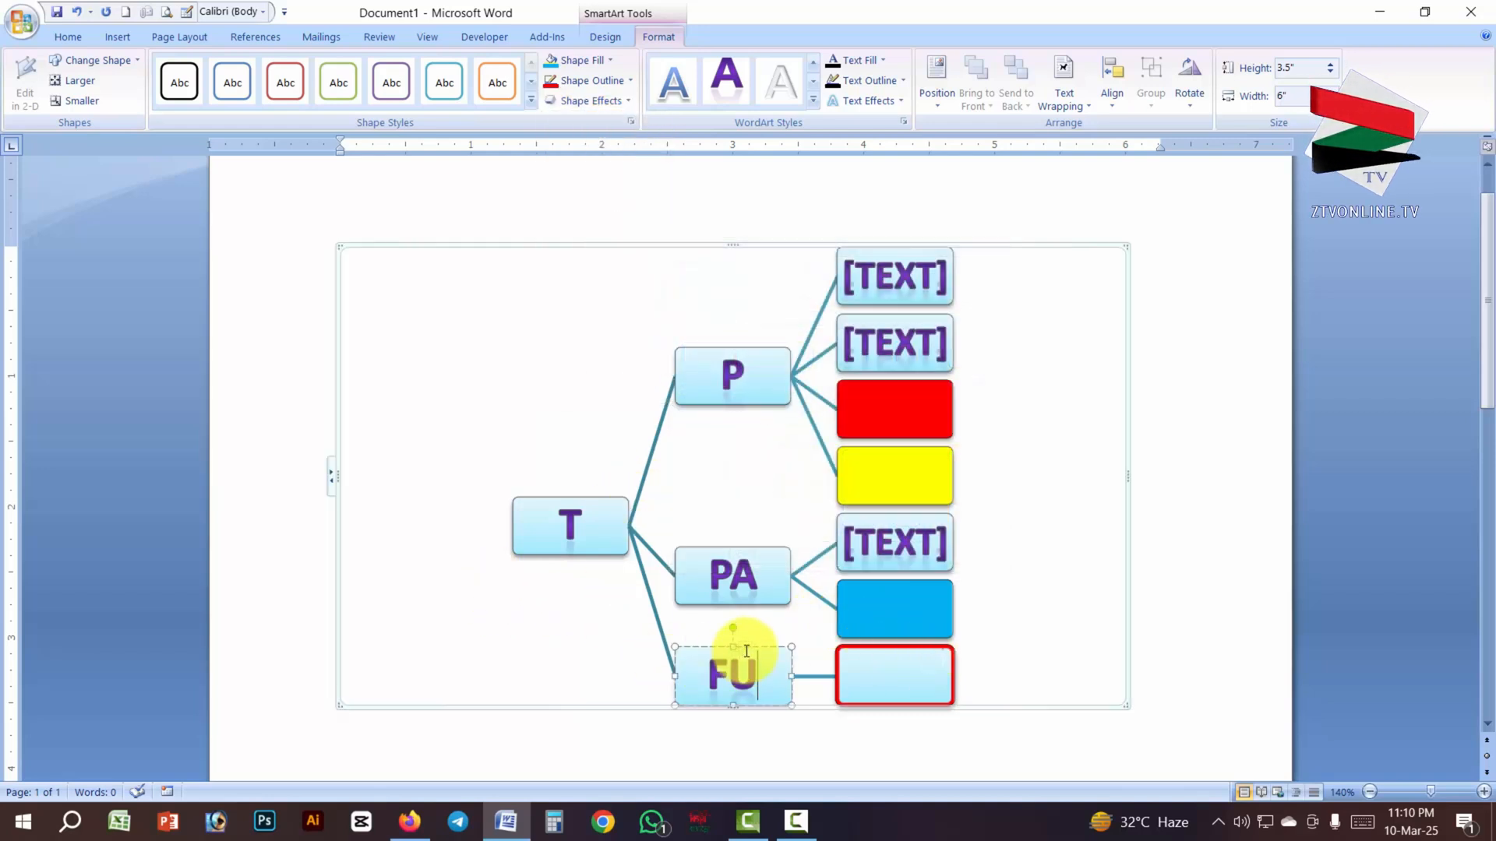
pyautogui.click(746, 649)
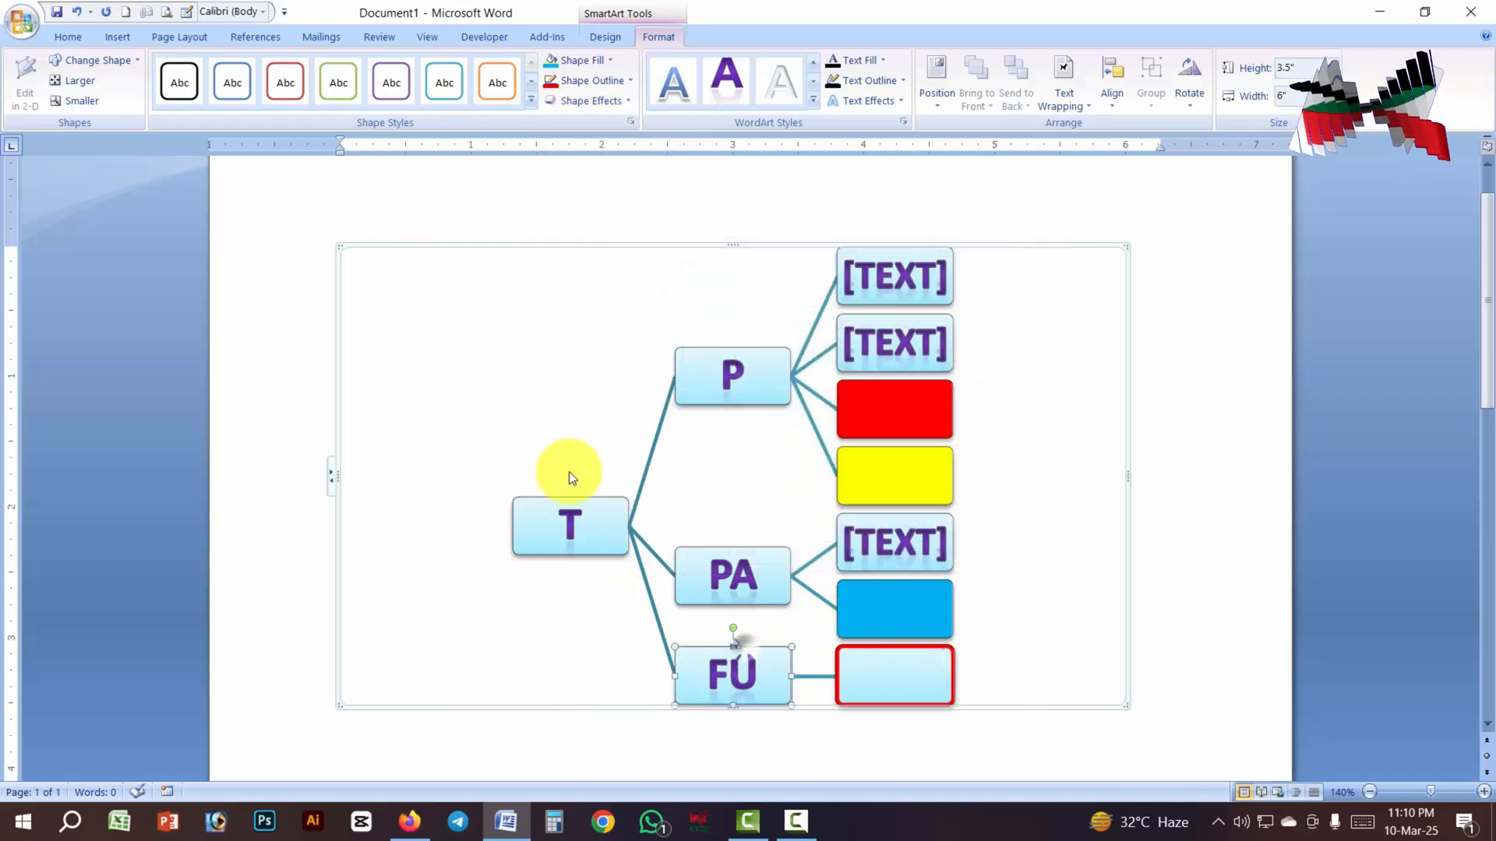
pyautogui.click(610, 109)
pyautogui.moveTo(605, 176)
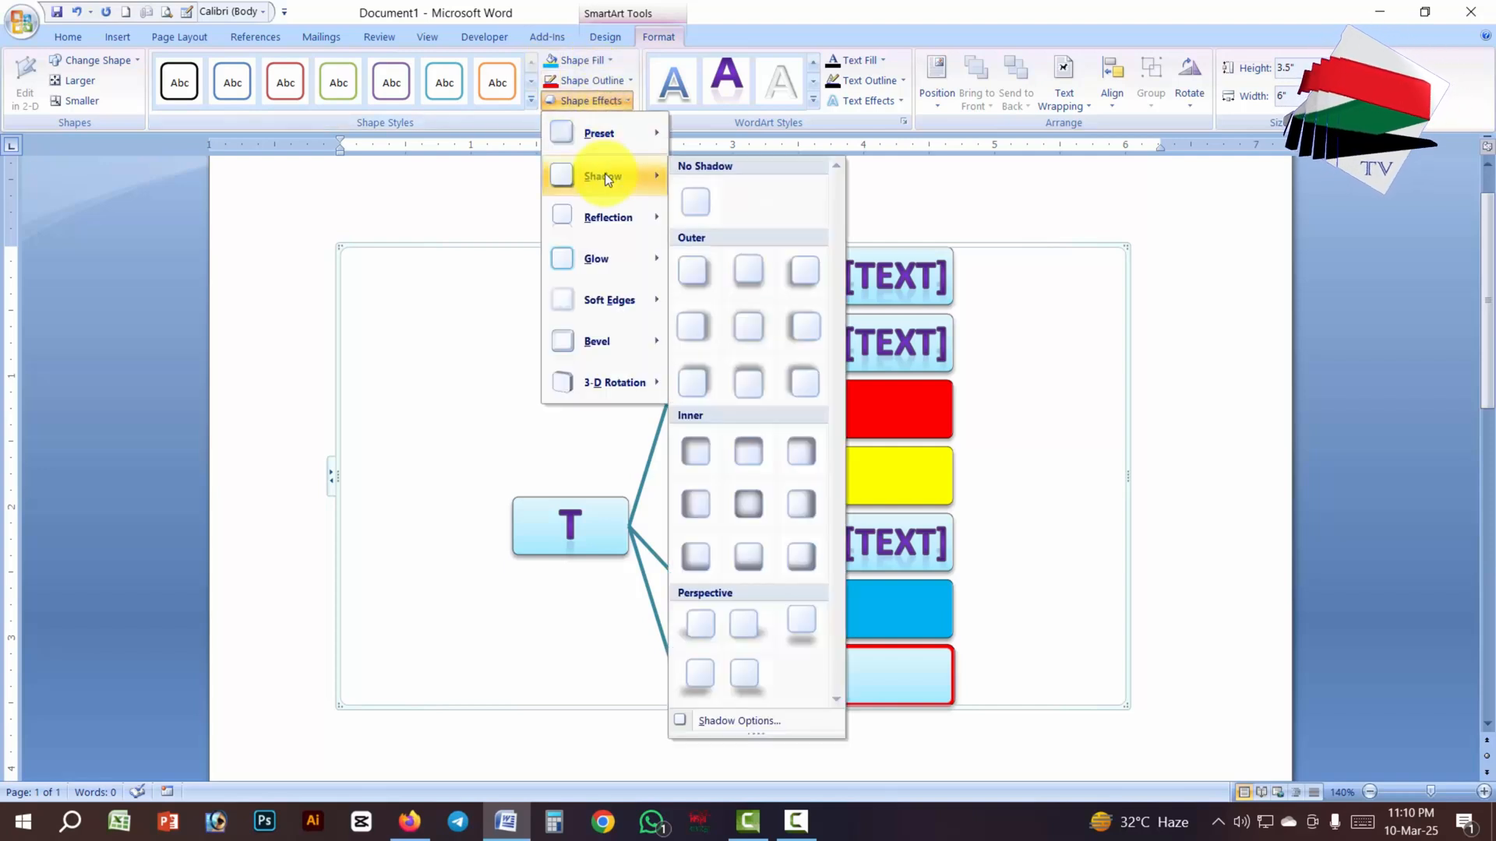
pyautogui.moveTo(587, 264)
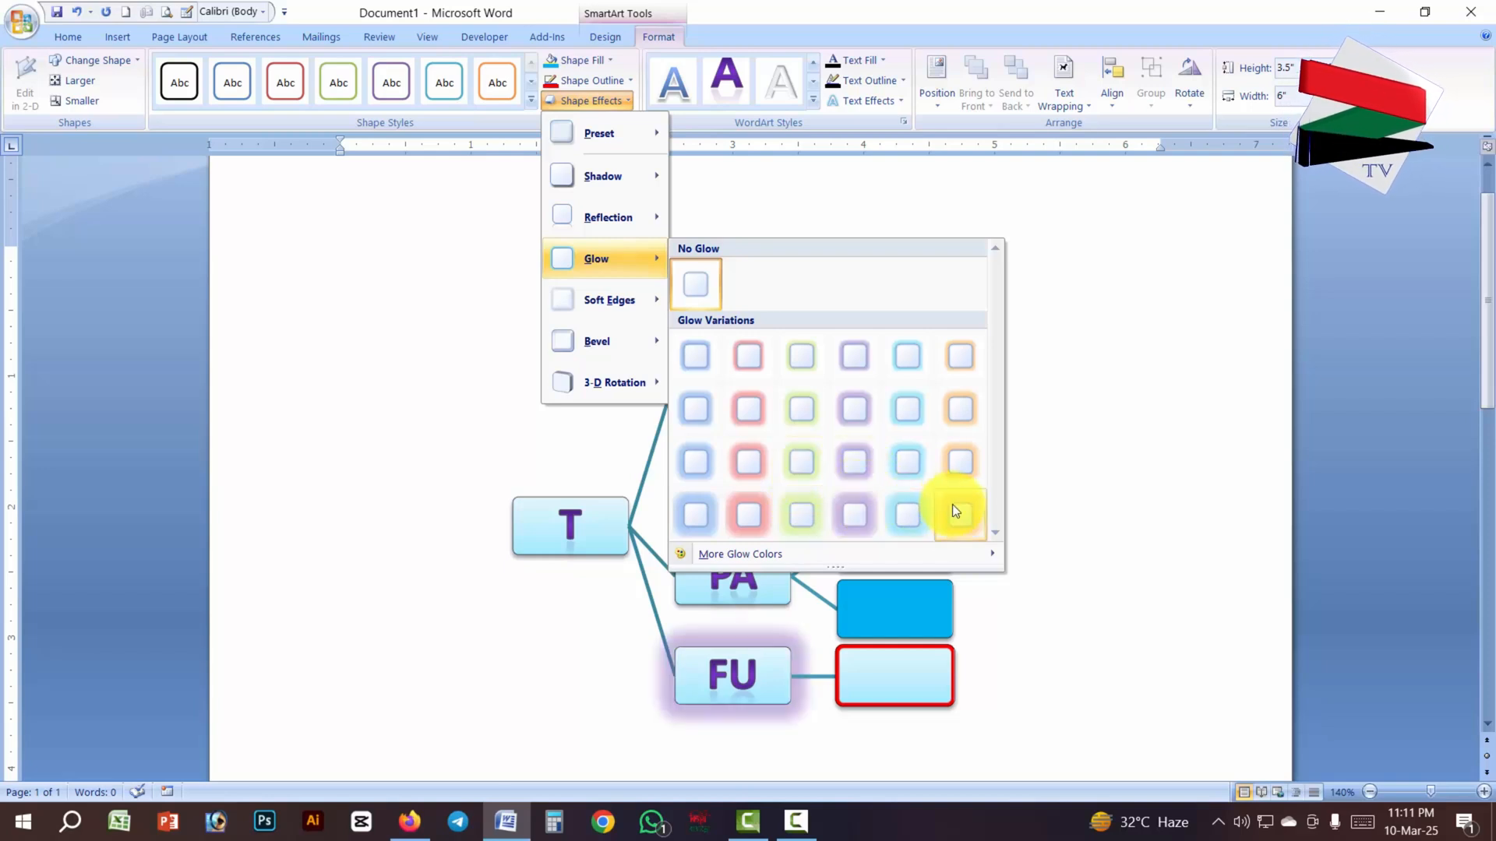
pyautogui.moveTo(624, 301)
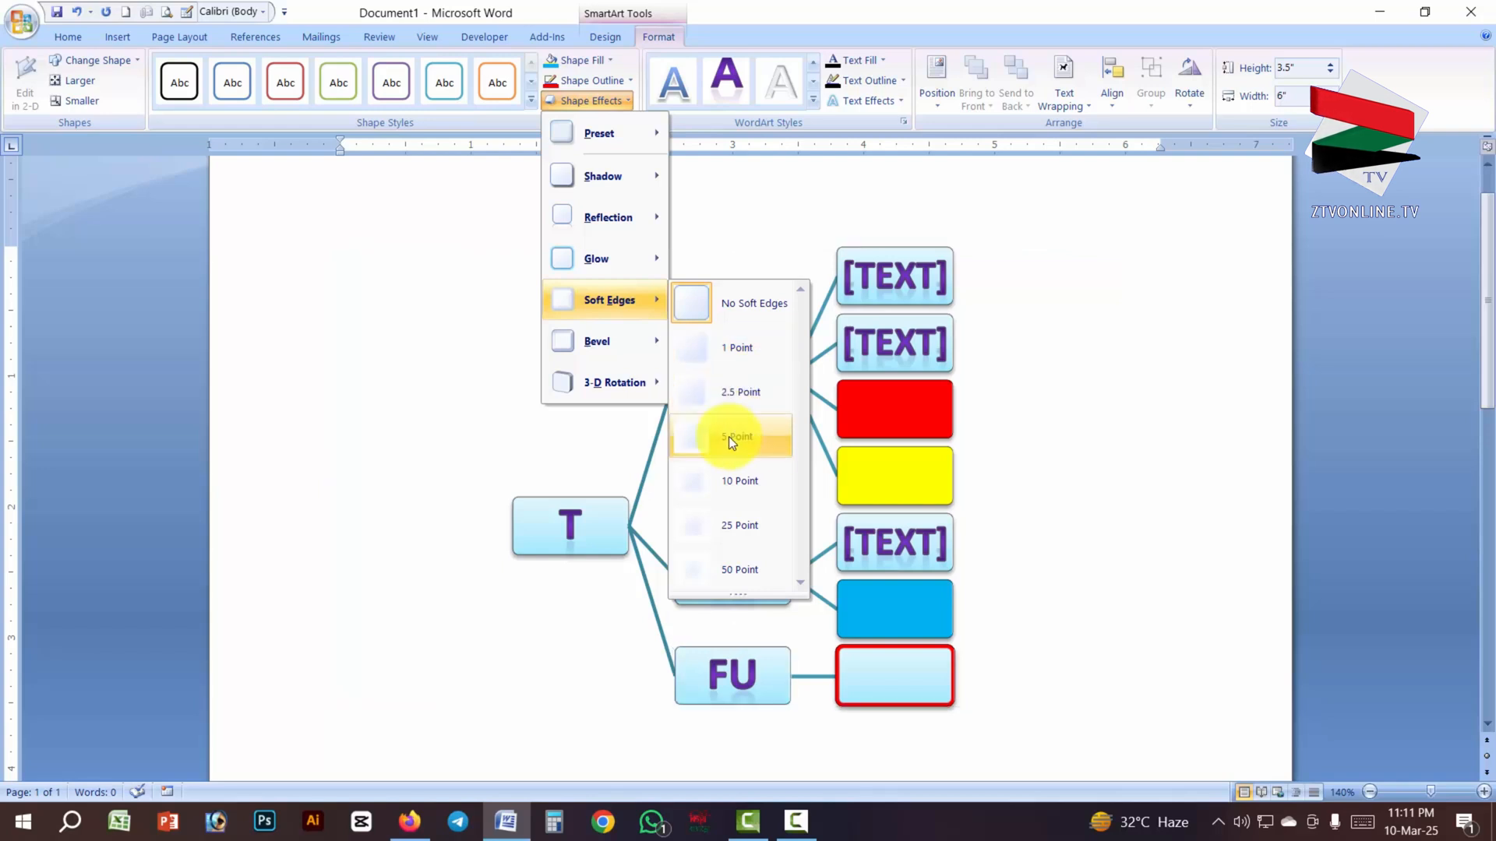
pyautogui.moveTo(614, 347)
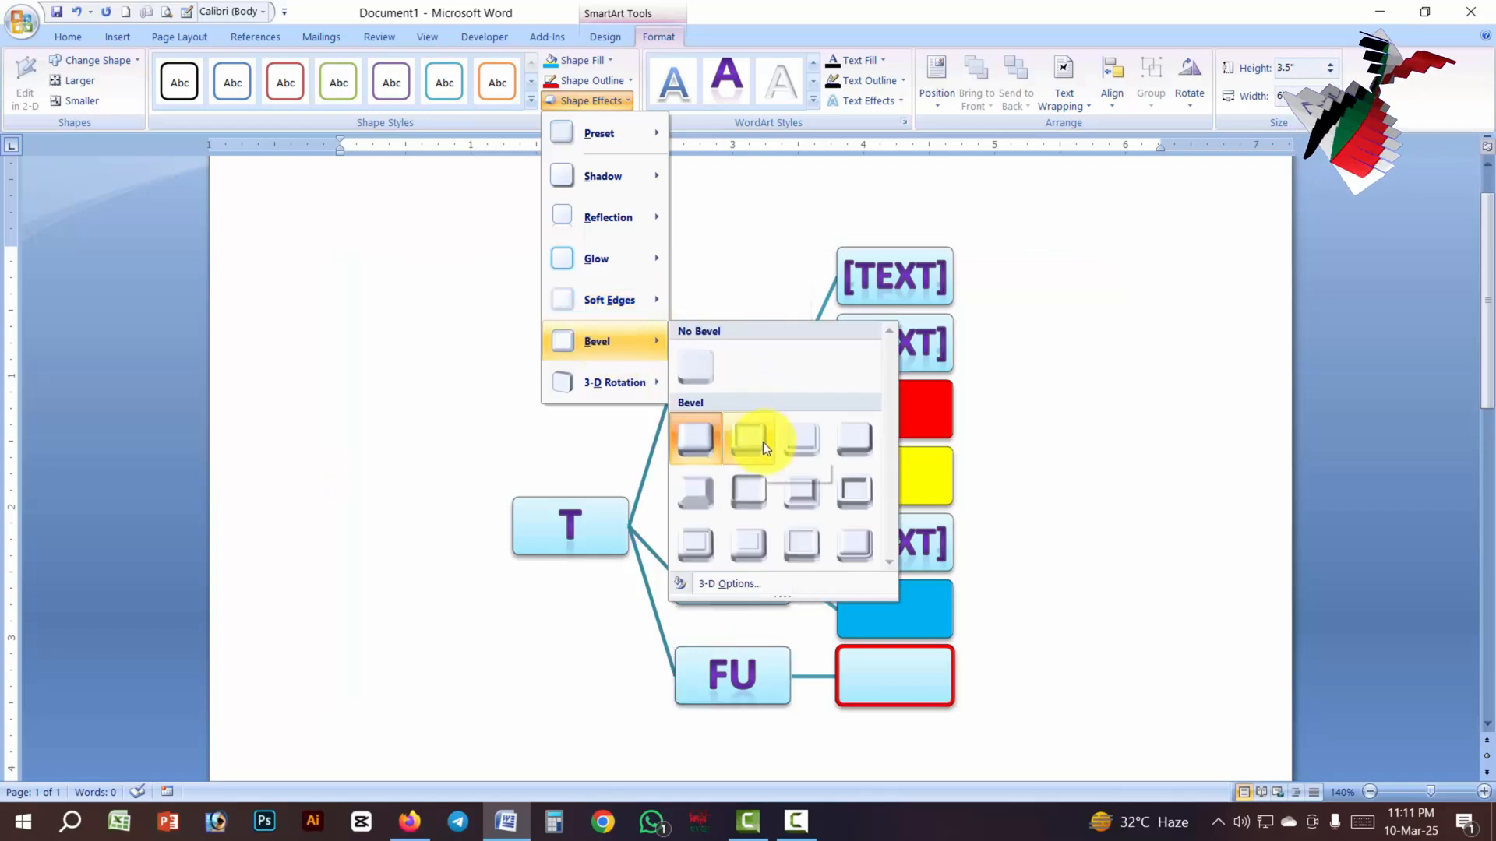
pyautogui.moveTo(603, 390)
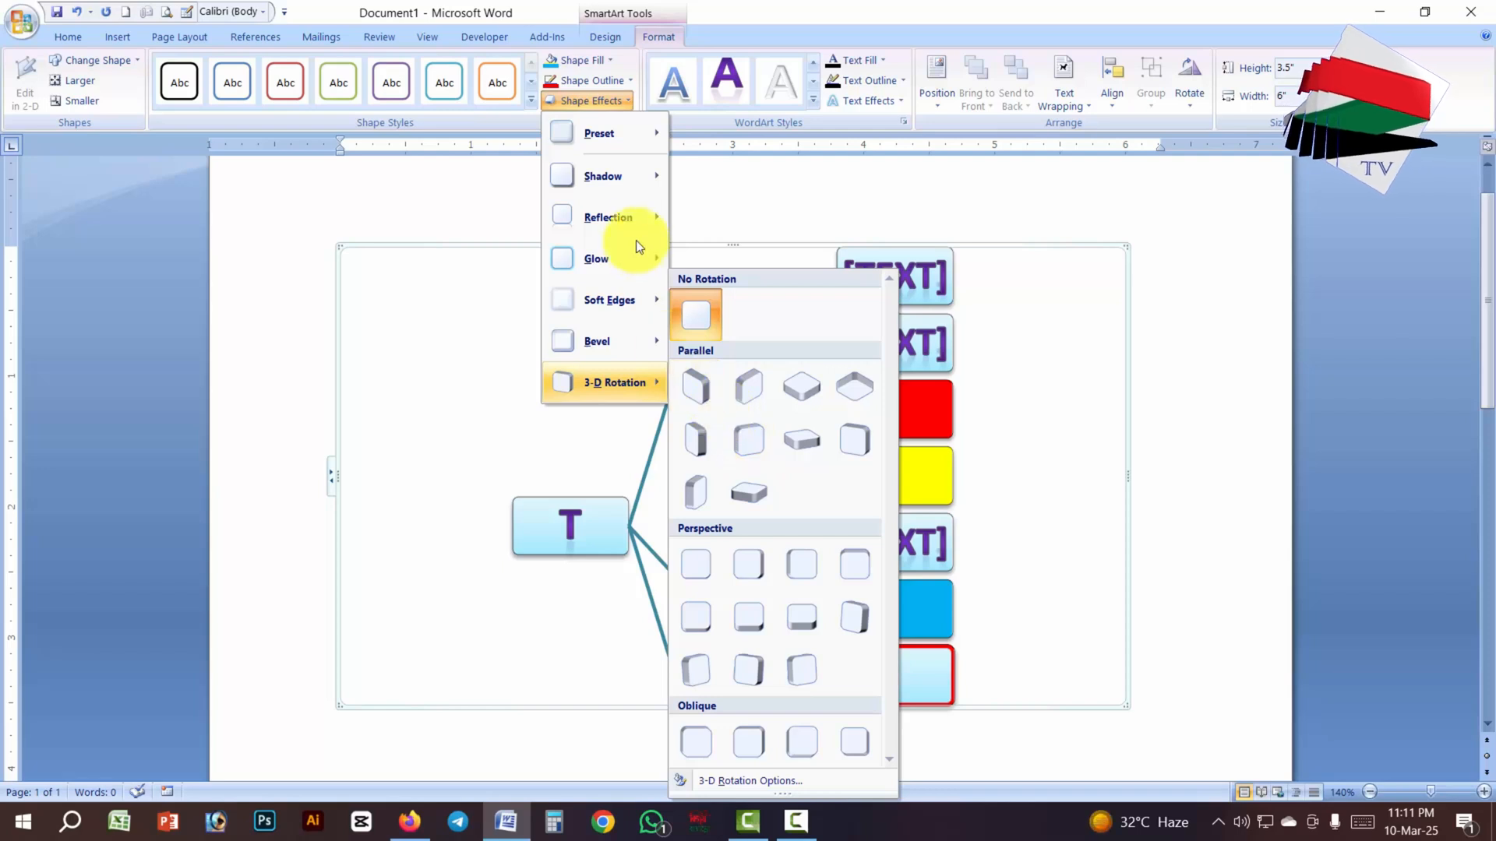
pyautogui.moveTo(630, 227)
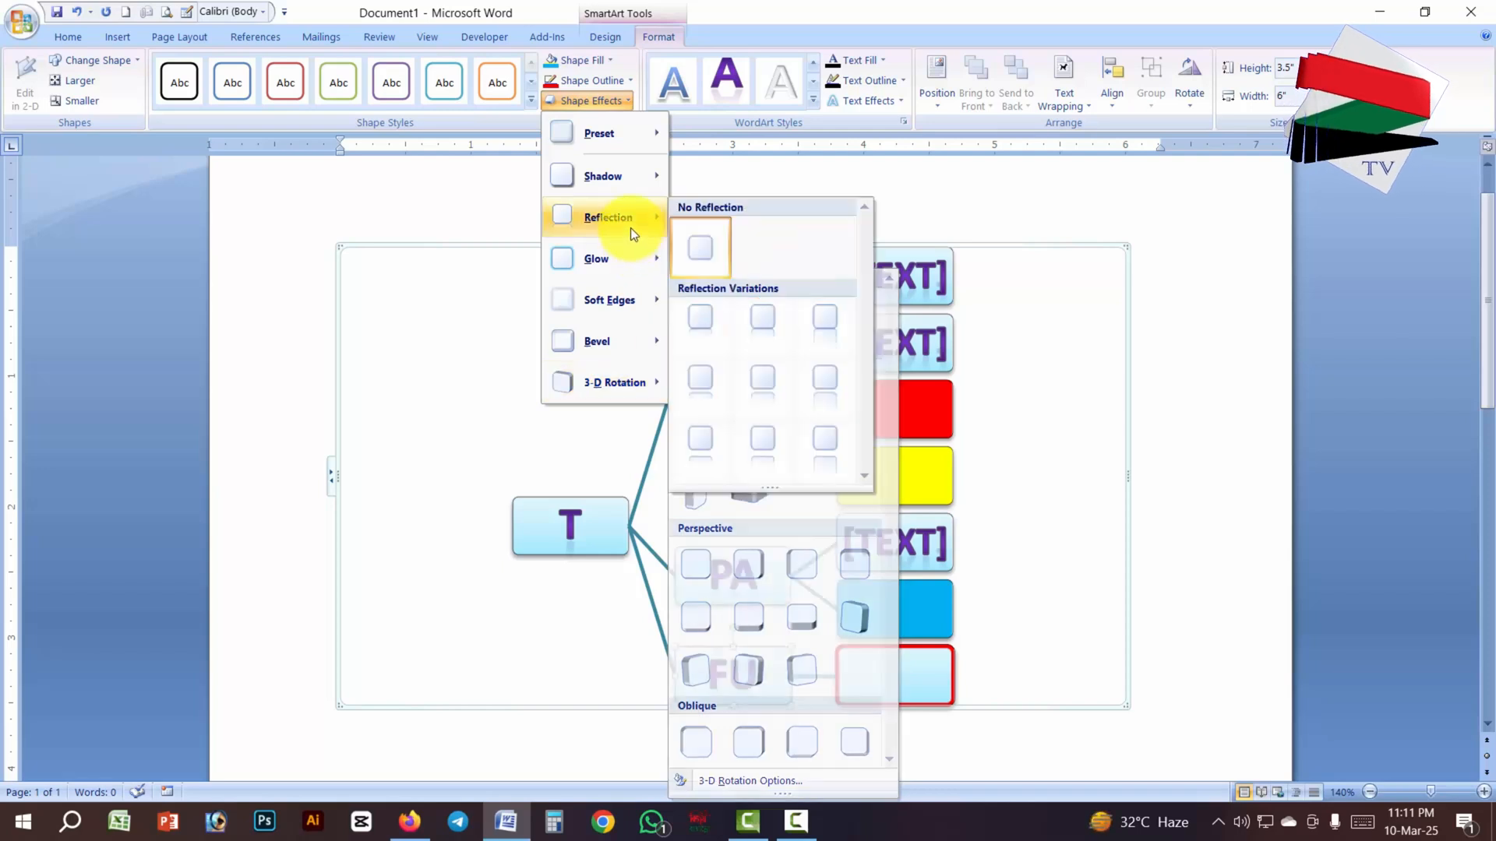
pyautogui.click(775, 382)
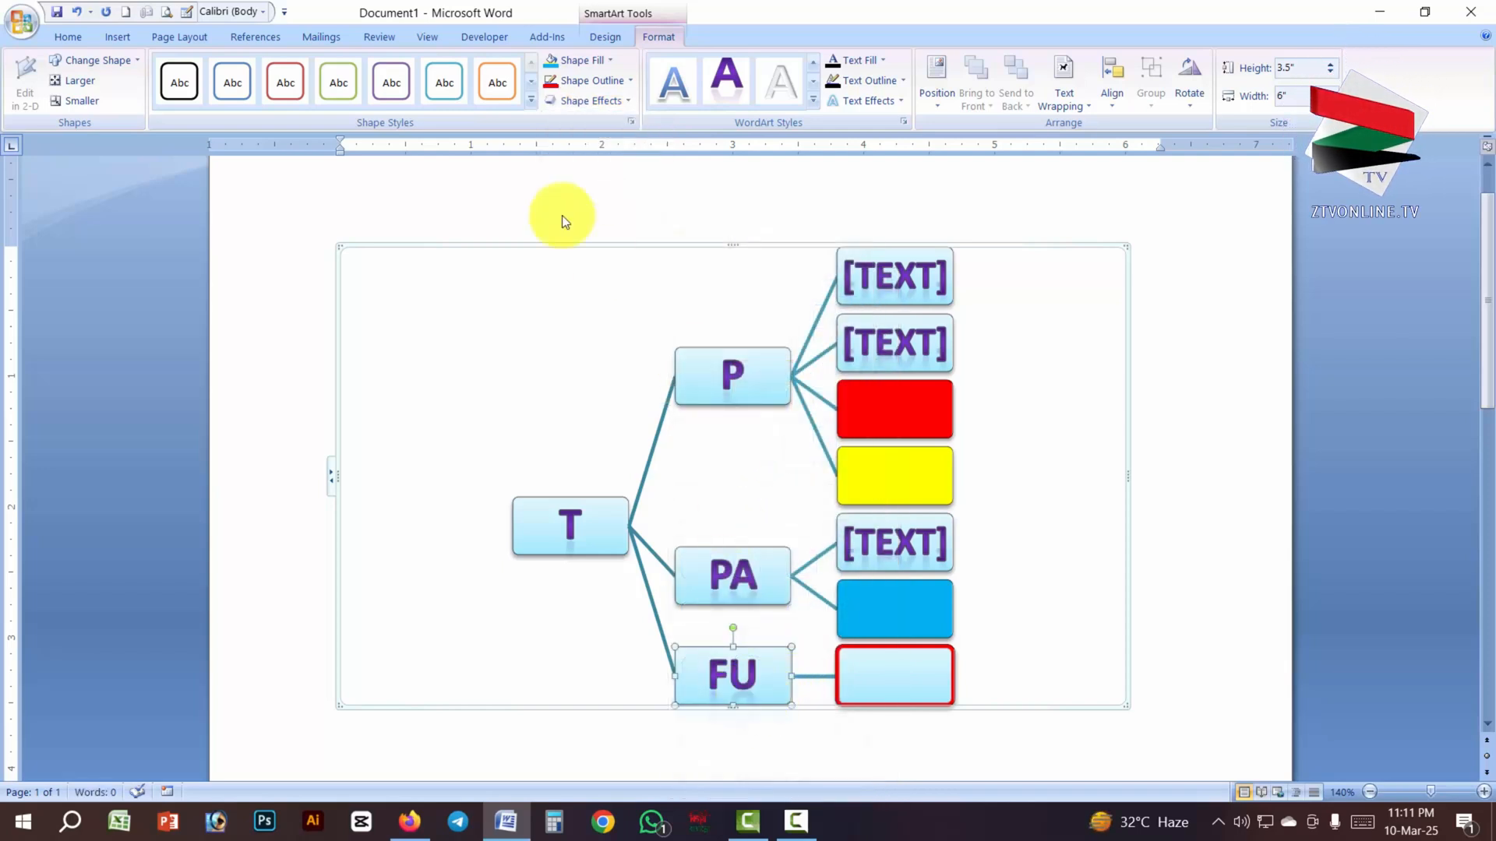
# - Try the inner bottom-centre shadow effect on the FU box
pyautogui.click(608, 99)
pyautogui.moveTo(614, 214)
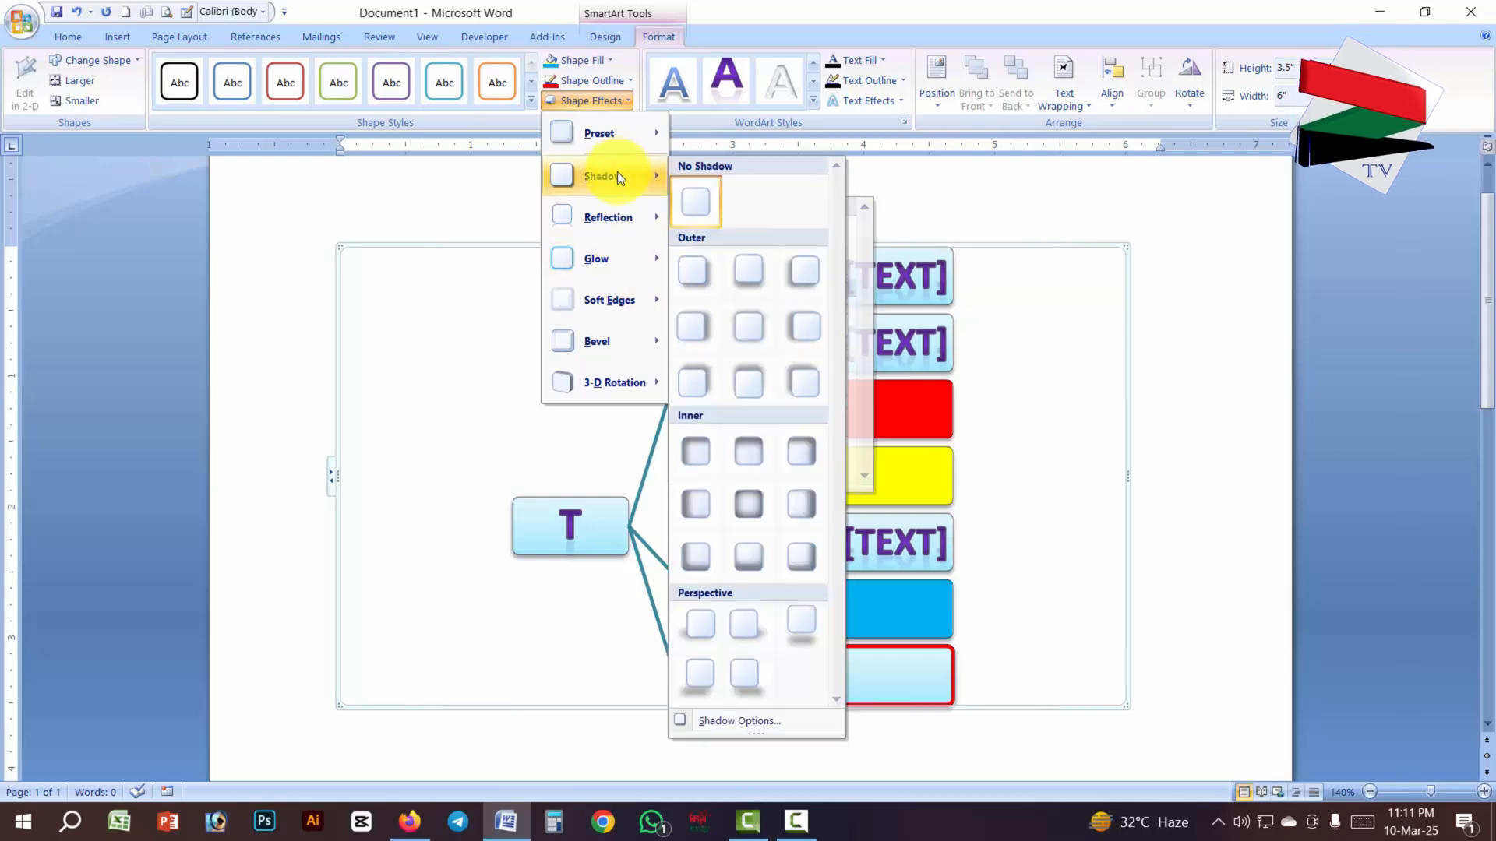
pyautogui.click(754, 556)
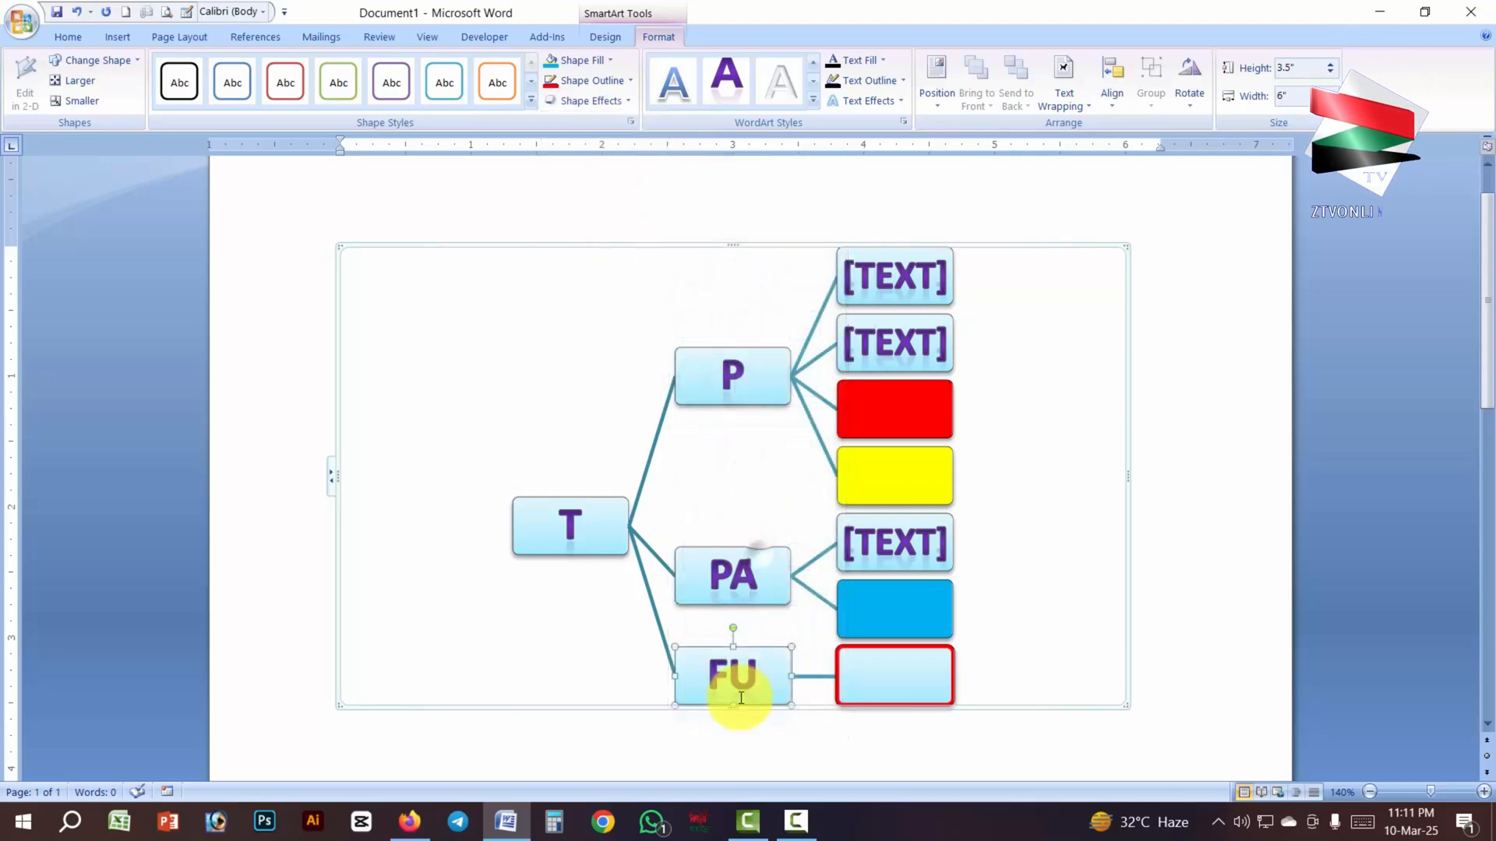
# - Apply the fourth preset in the third row of the shape effect presets to the FU box and deselect the diagram
pyautogui.click(607, 100)
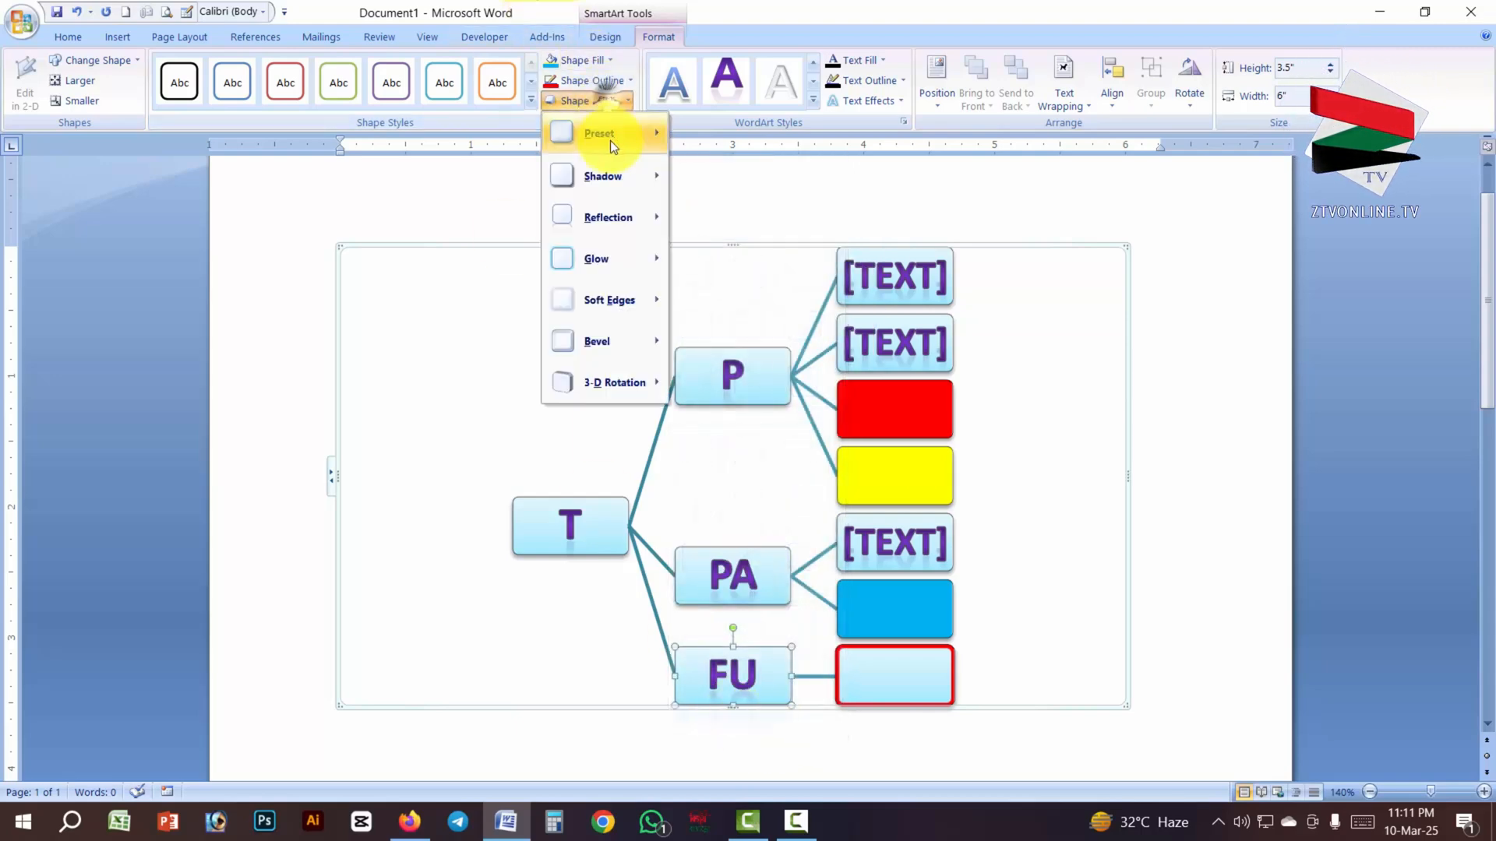
pyautogui.moveTo(610, 137)
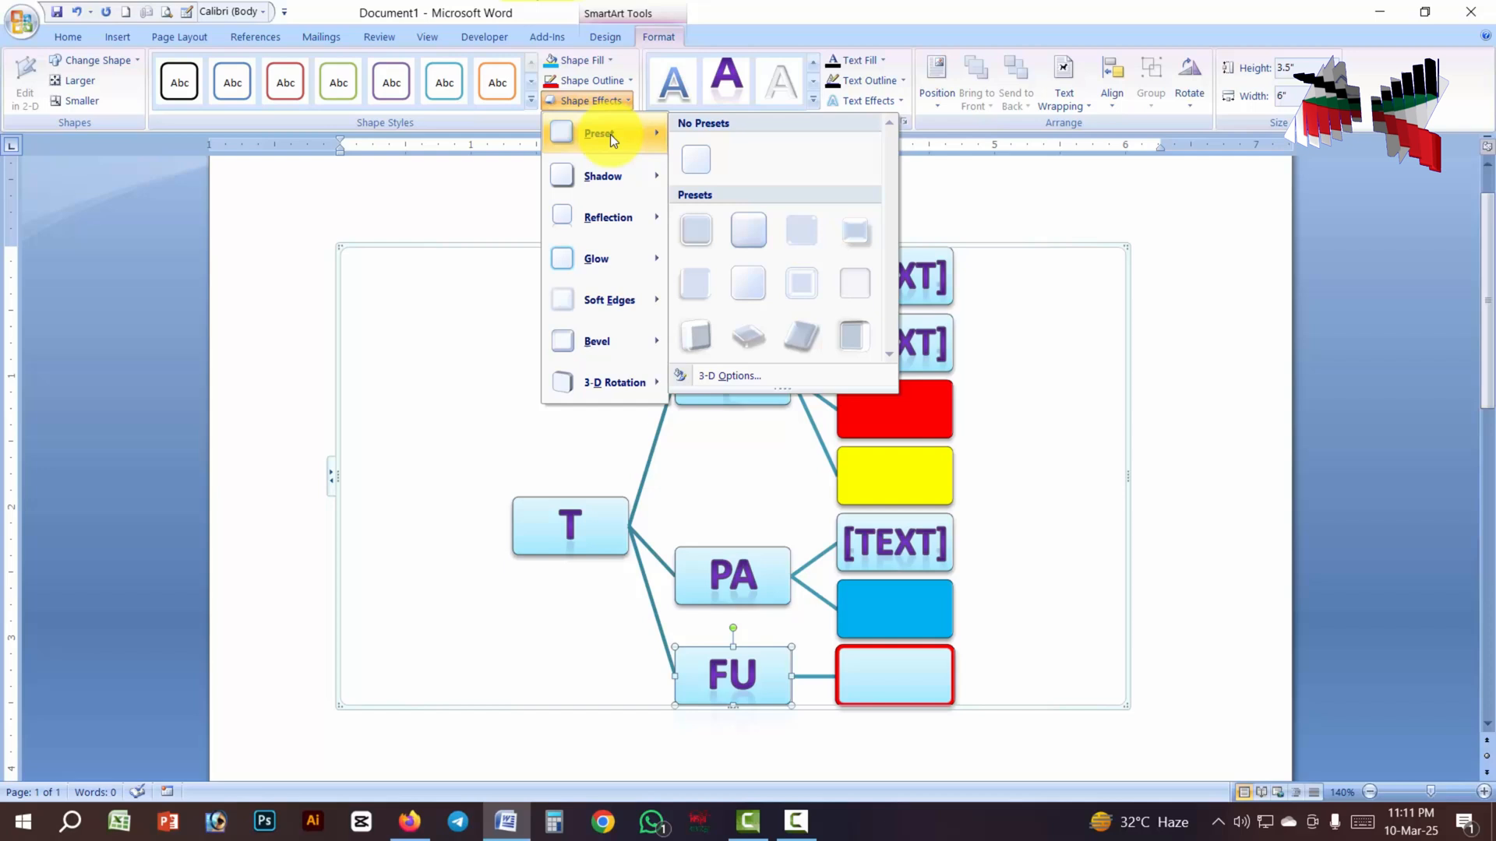
pyautogui.click(857, 336)
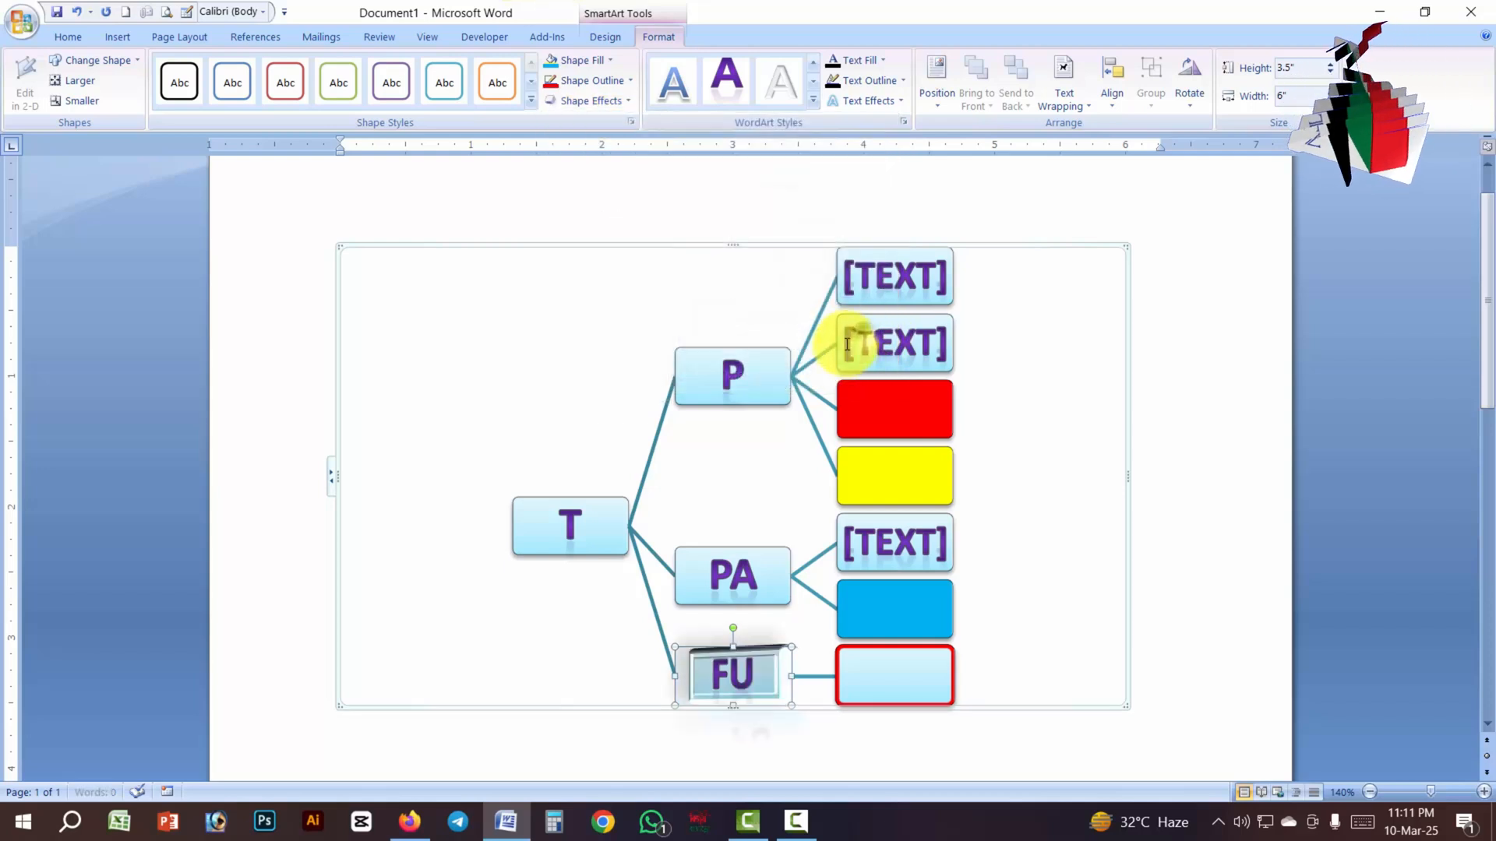
pyautogui.click(767, 674)
pyautogui.click(604, 651)
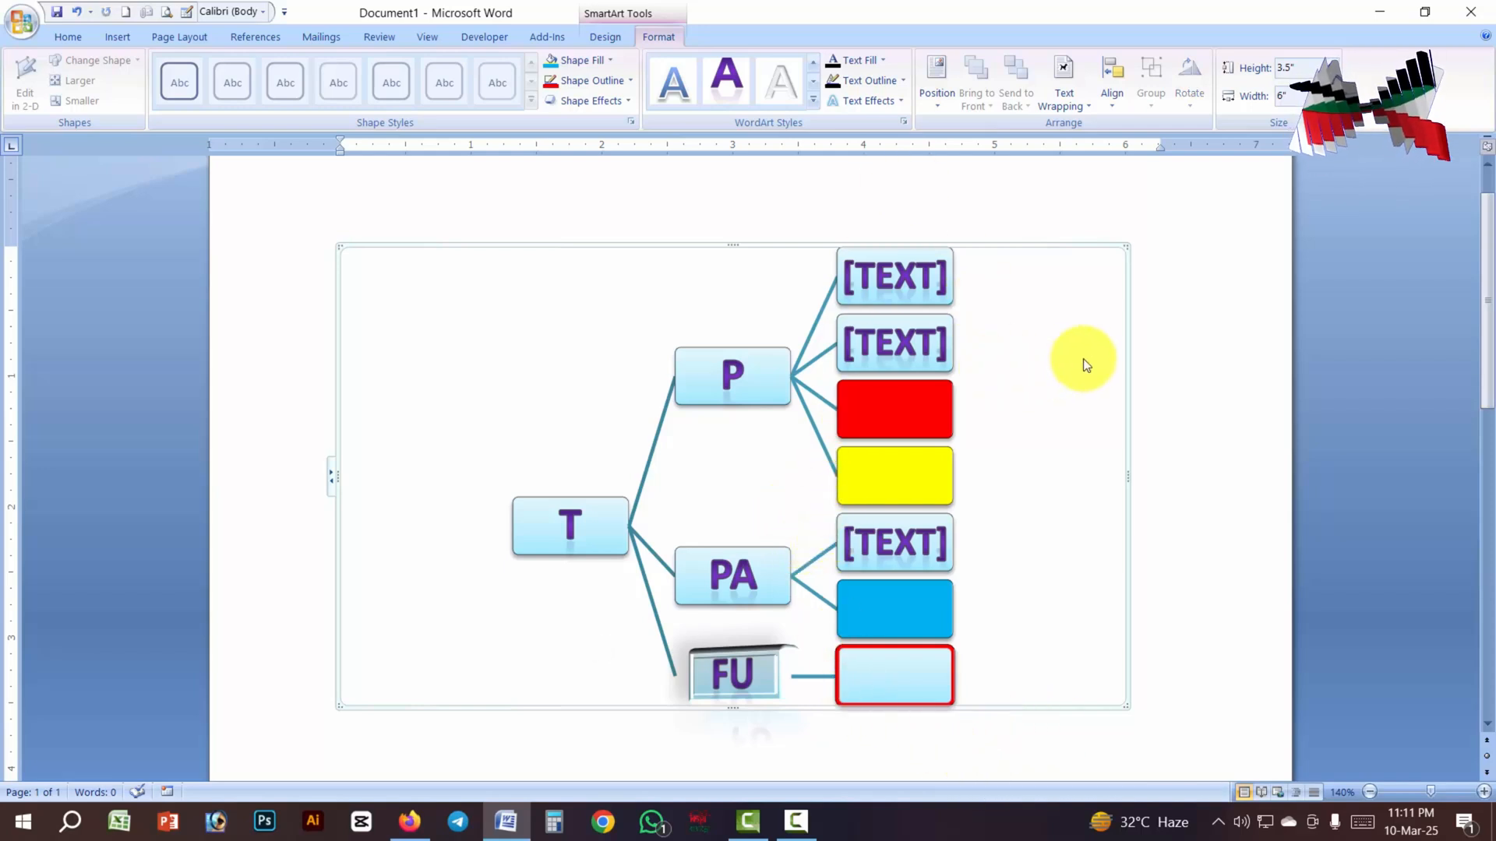
pyautogui.click(1213, 318)
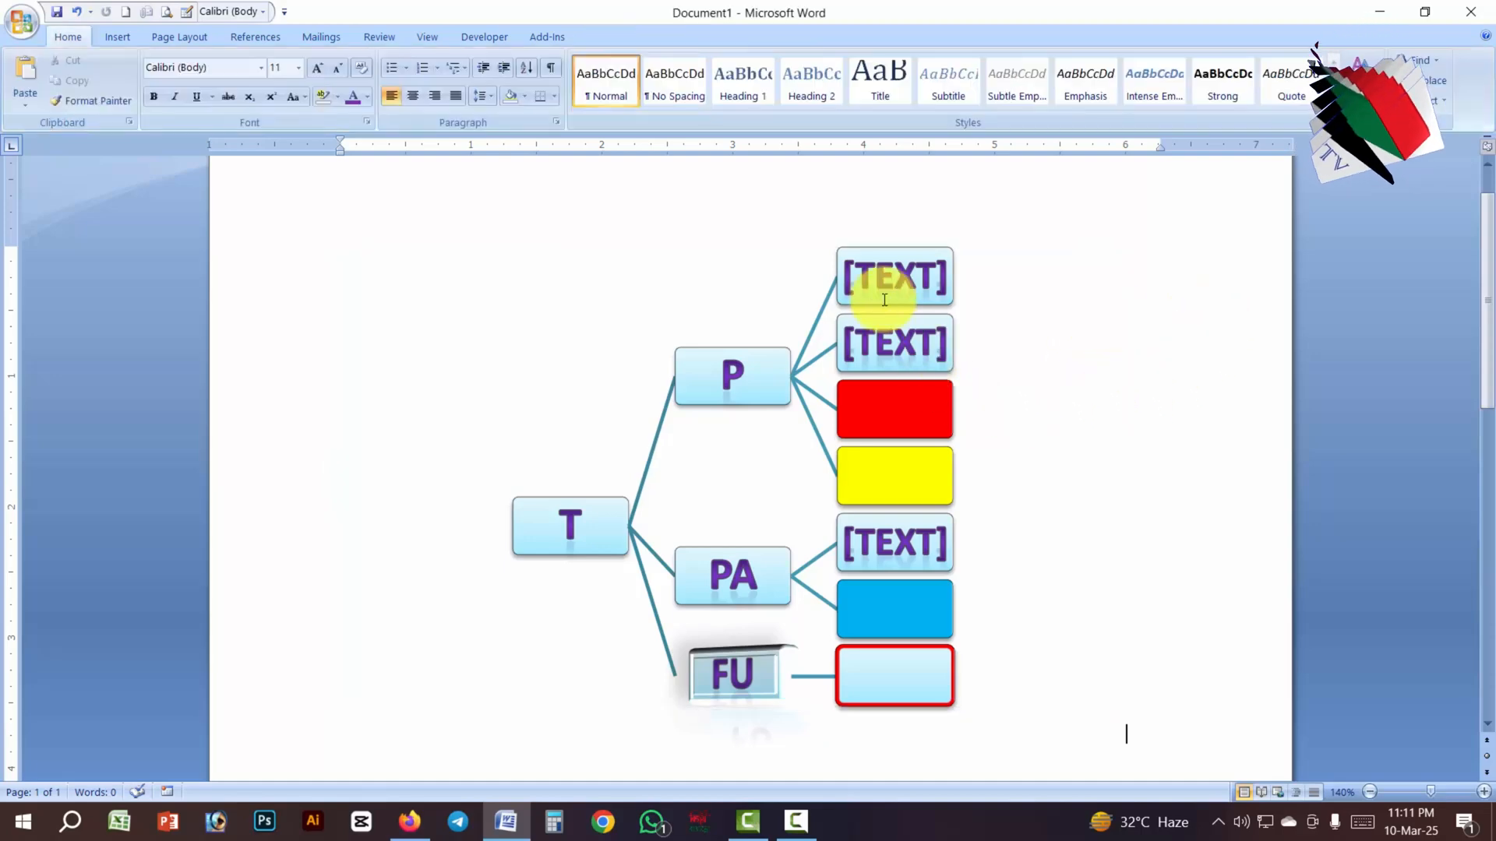
pyautogui.click(897, 344)
pyautogui.click(1224, 398)
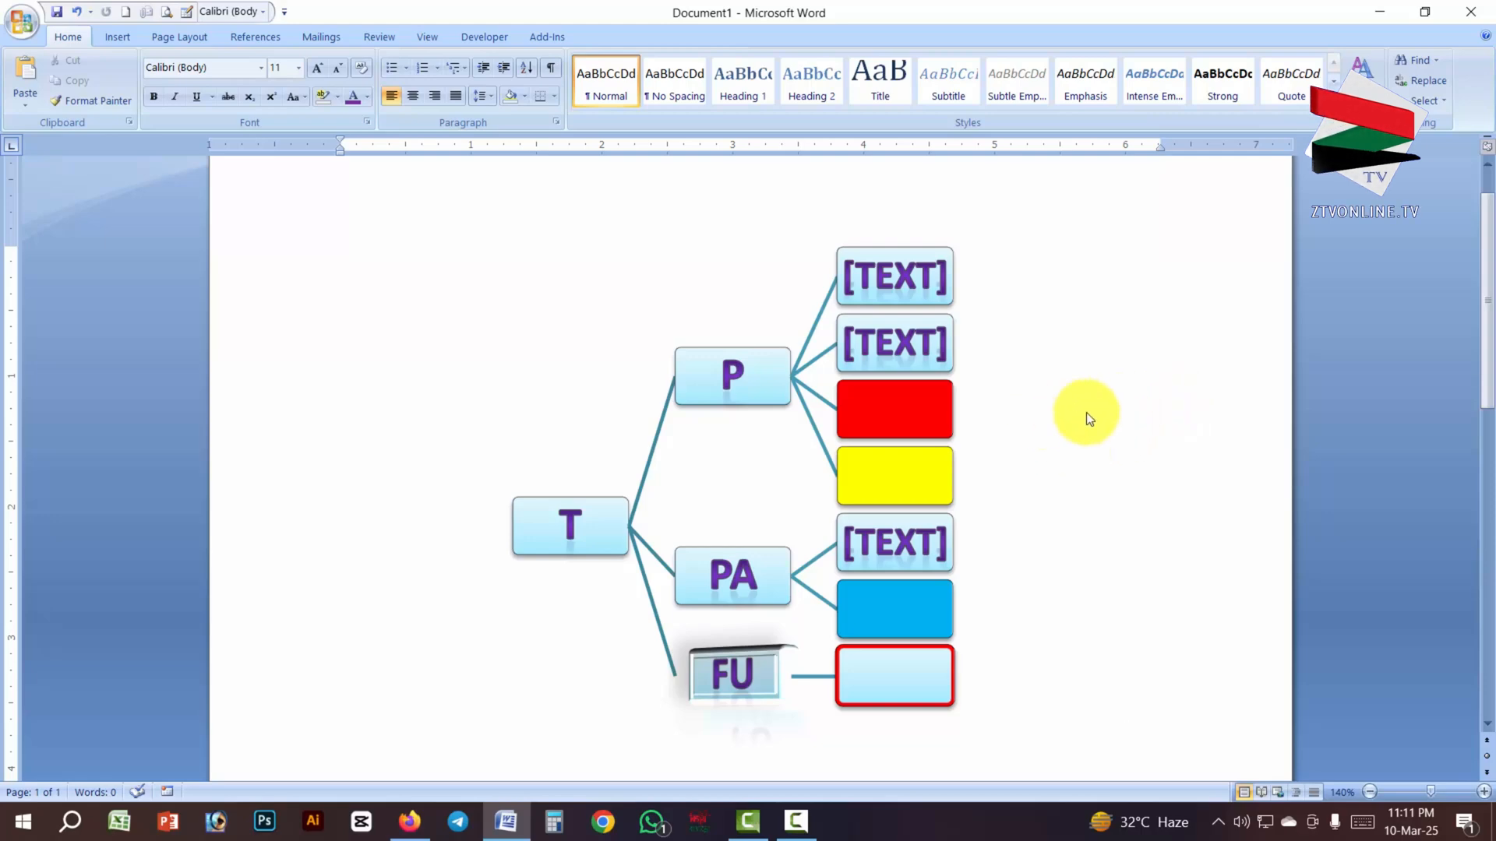
# - Delete the whole SmartArt diagram and undo the deletion
pyautogui.click(990, 408)
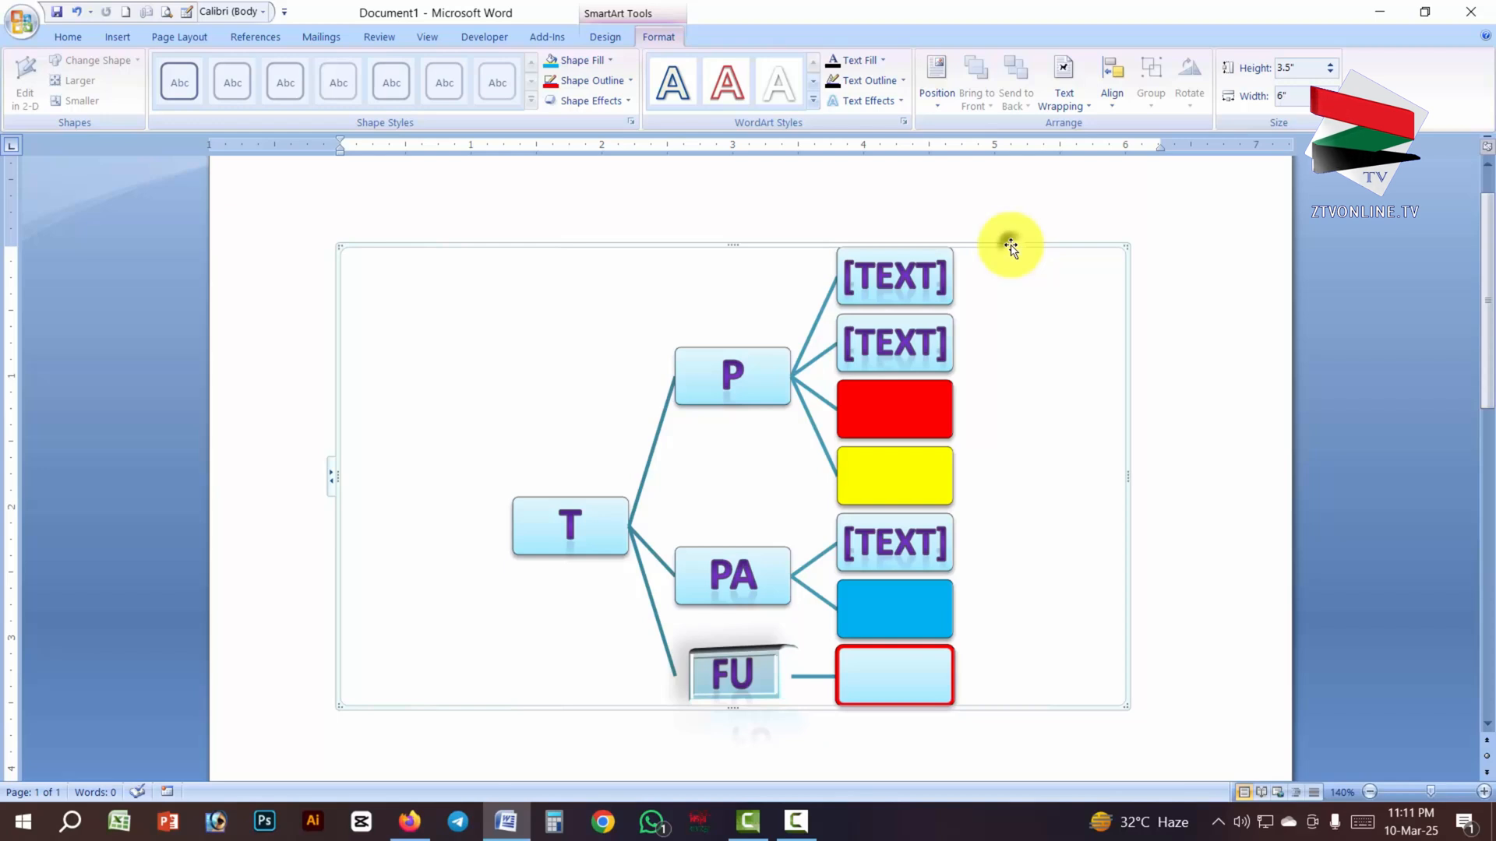
pyautogui.press('Delete')
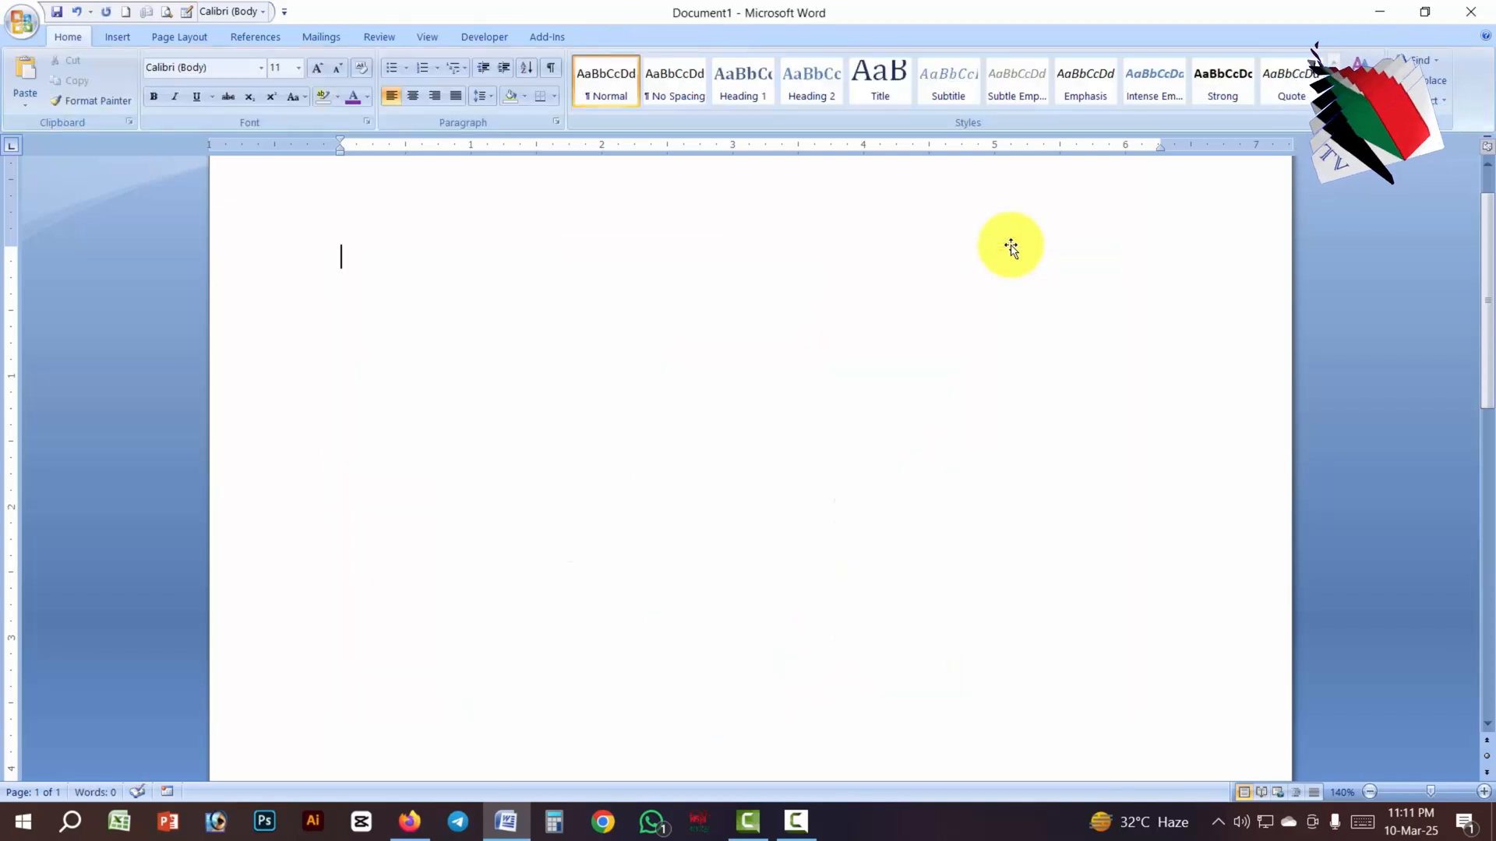
pyautogui.hotkey('ctrl', 'z')
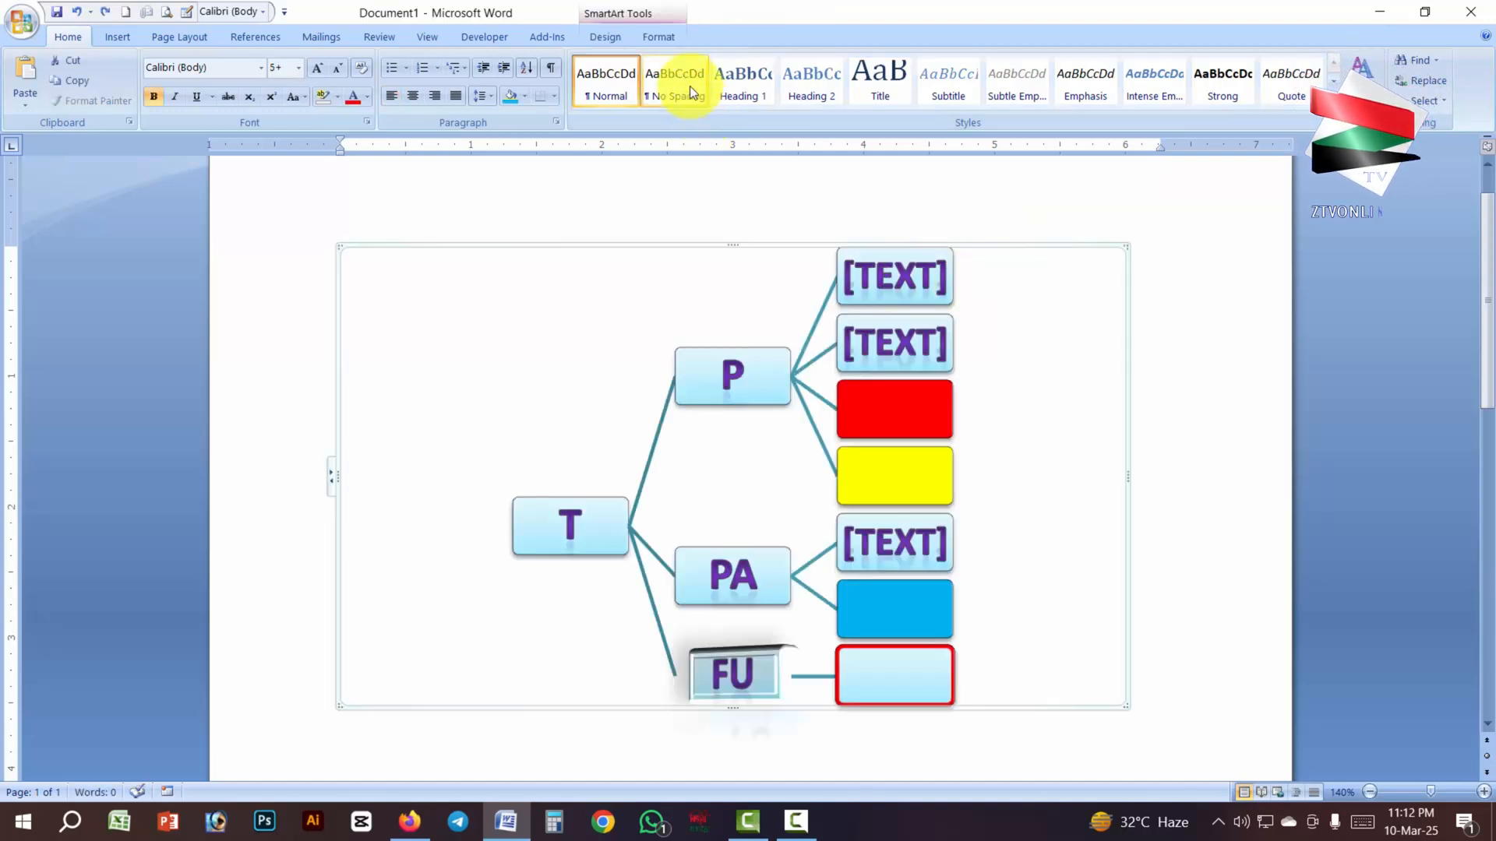
# - Examine the page position and alignment options available for the SmartArt diagram
pyautogui.click(660, 39)
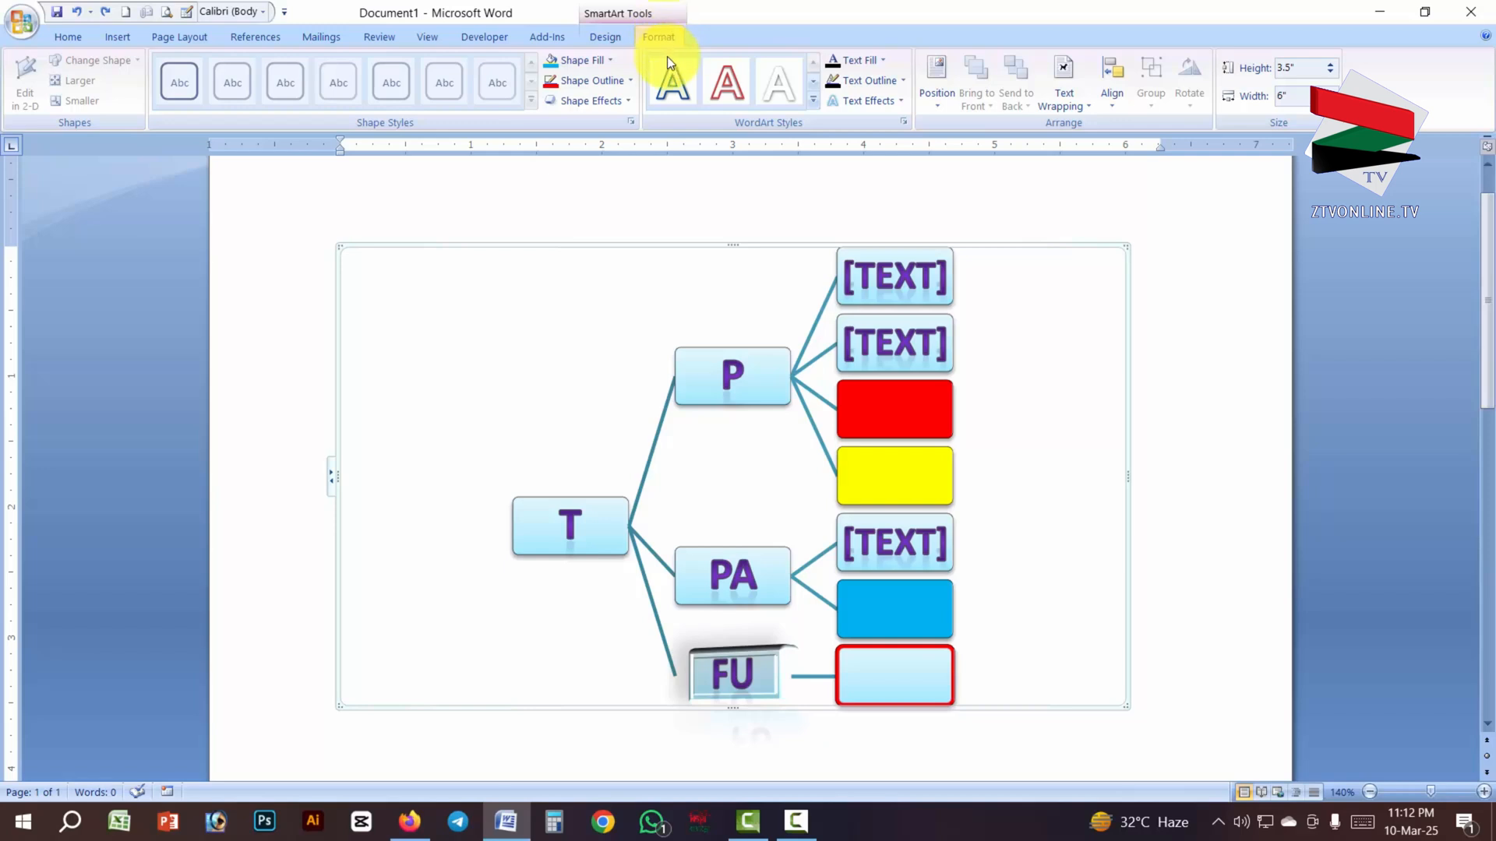
pyautogui.click(934, 100)
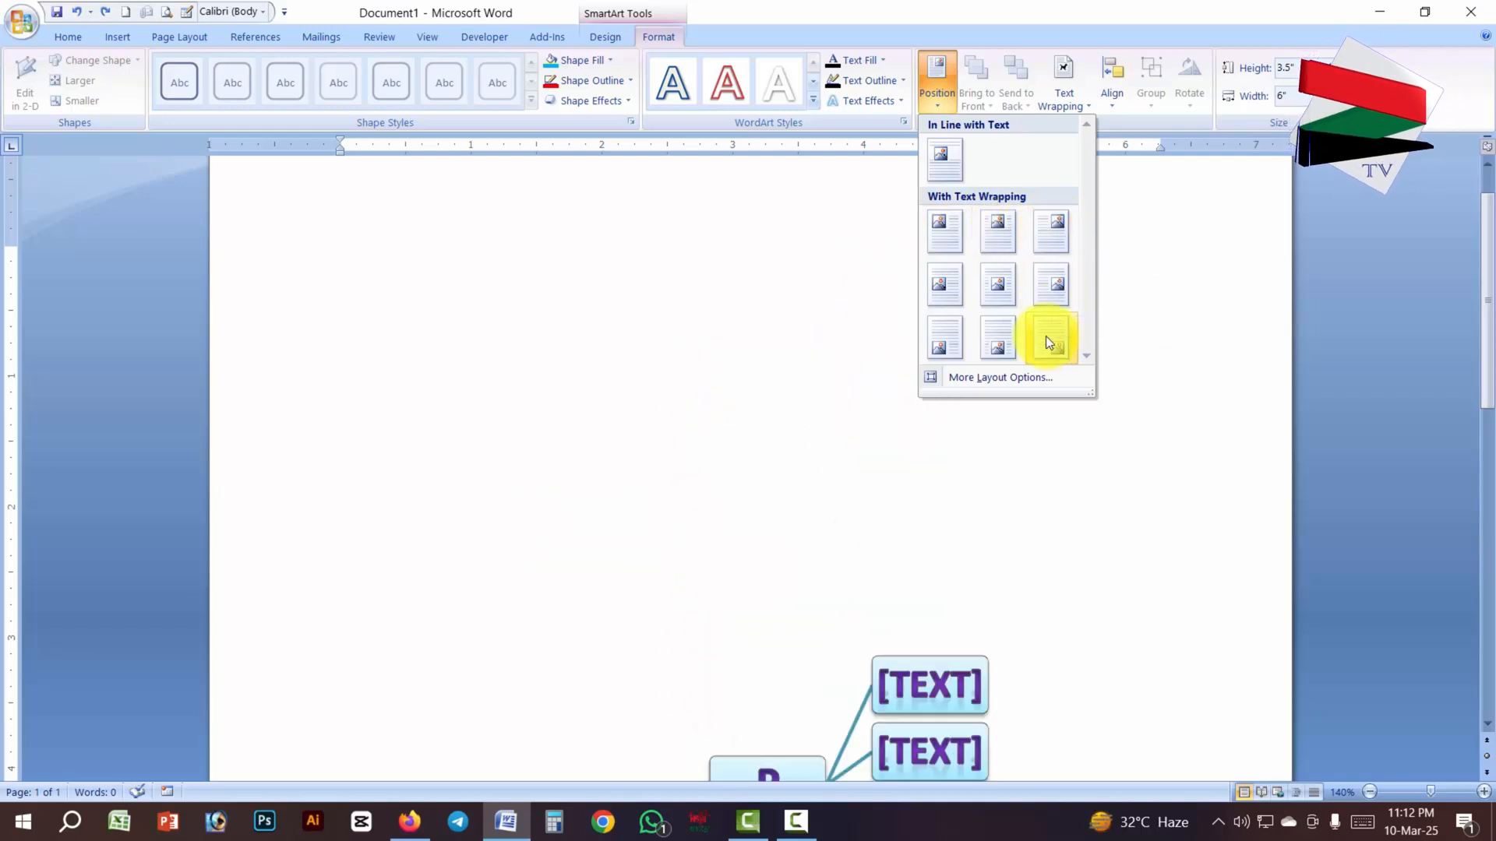
pyautogui.click(962, 223)
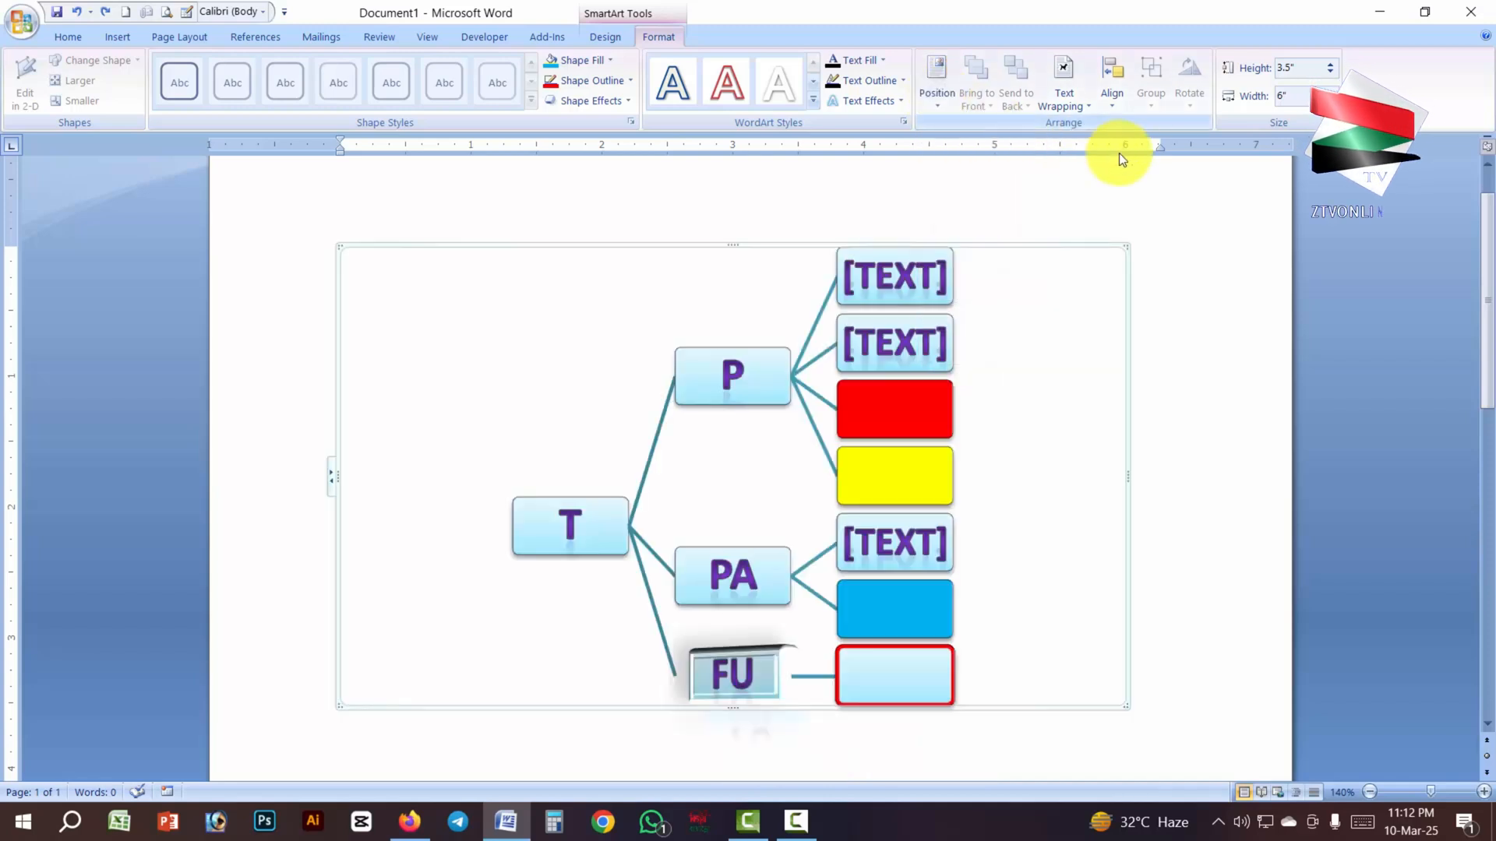
pyautogui.click(1112, 107)
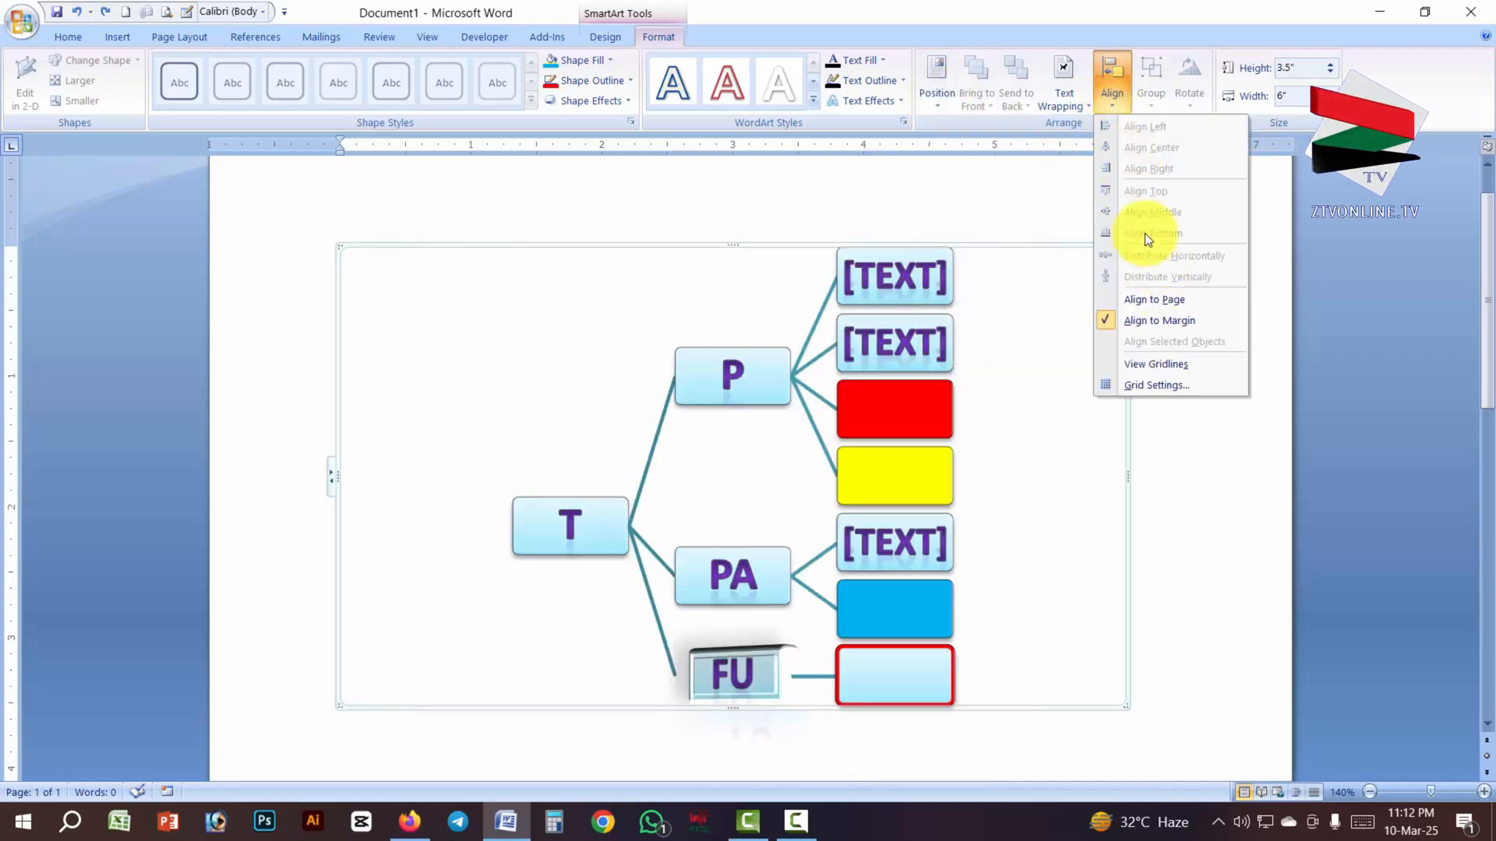
# - Set the SmartArt diagram's text wrapping to Behind Text
pyautogui.click(1078, 101)
pyautogui.click(1077, 104)
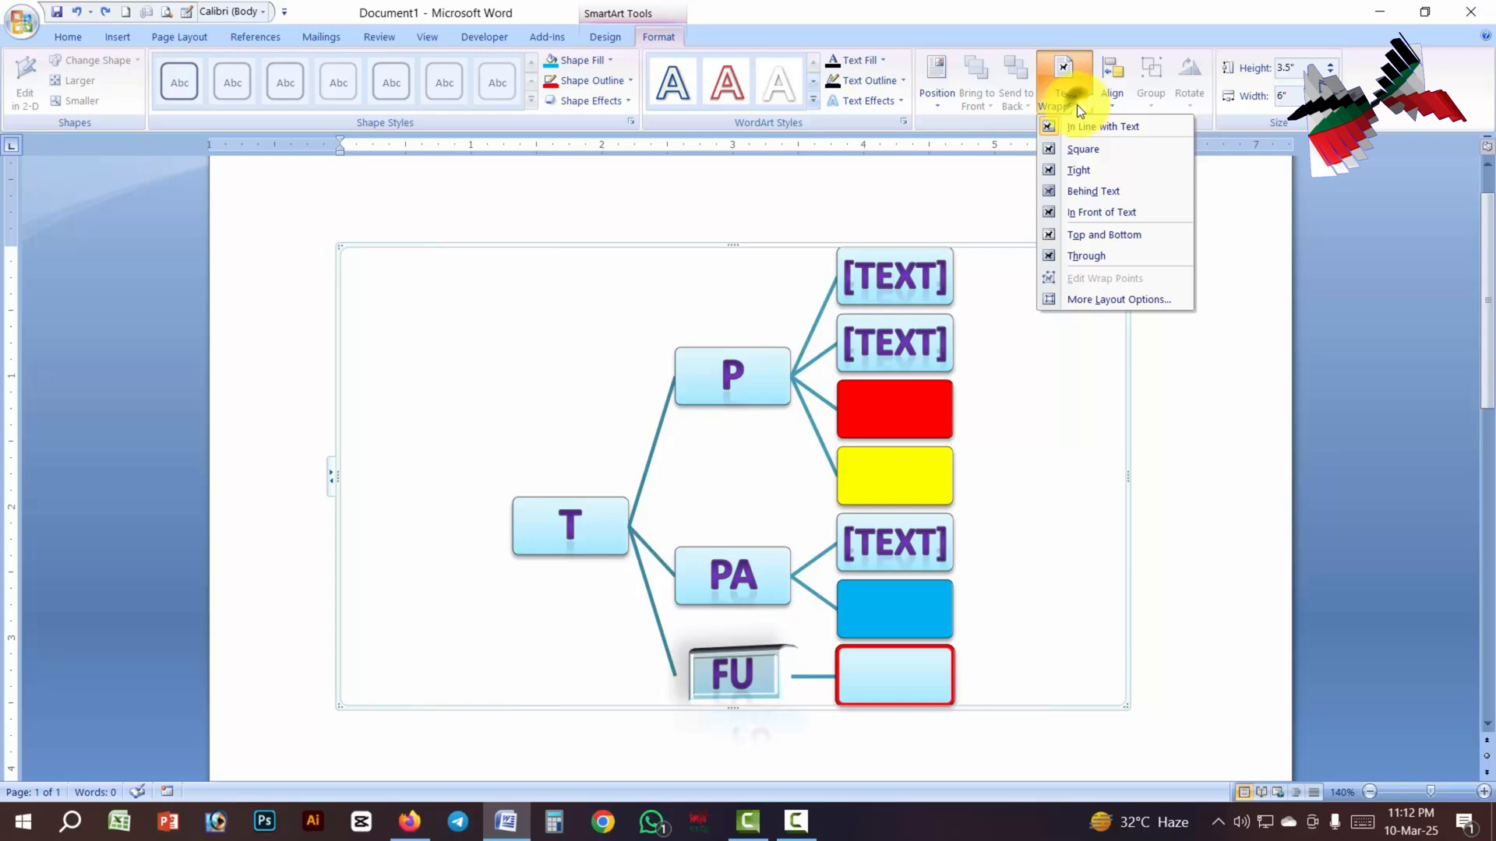
pyautogui.click(1097, 193)
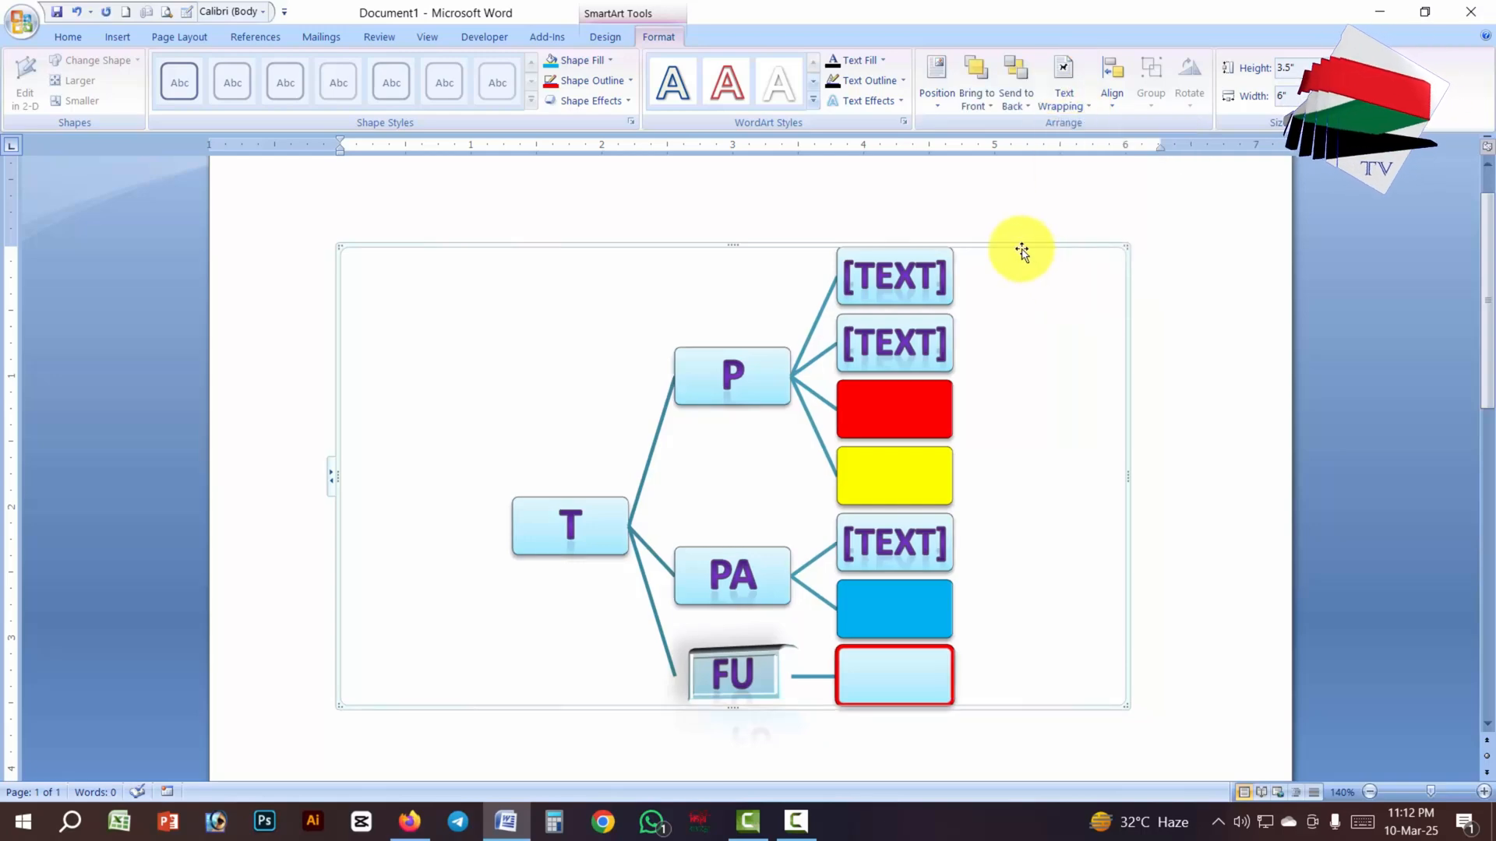
# - Check the diagram's placement on the page and bring up its SmartArt layout and style options
pyautogui.scroll(-10, 1026, 257)
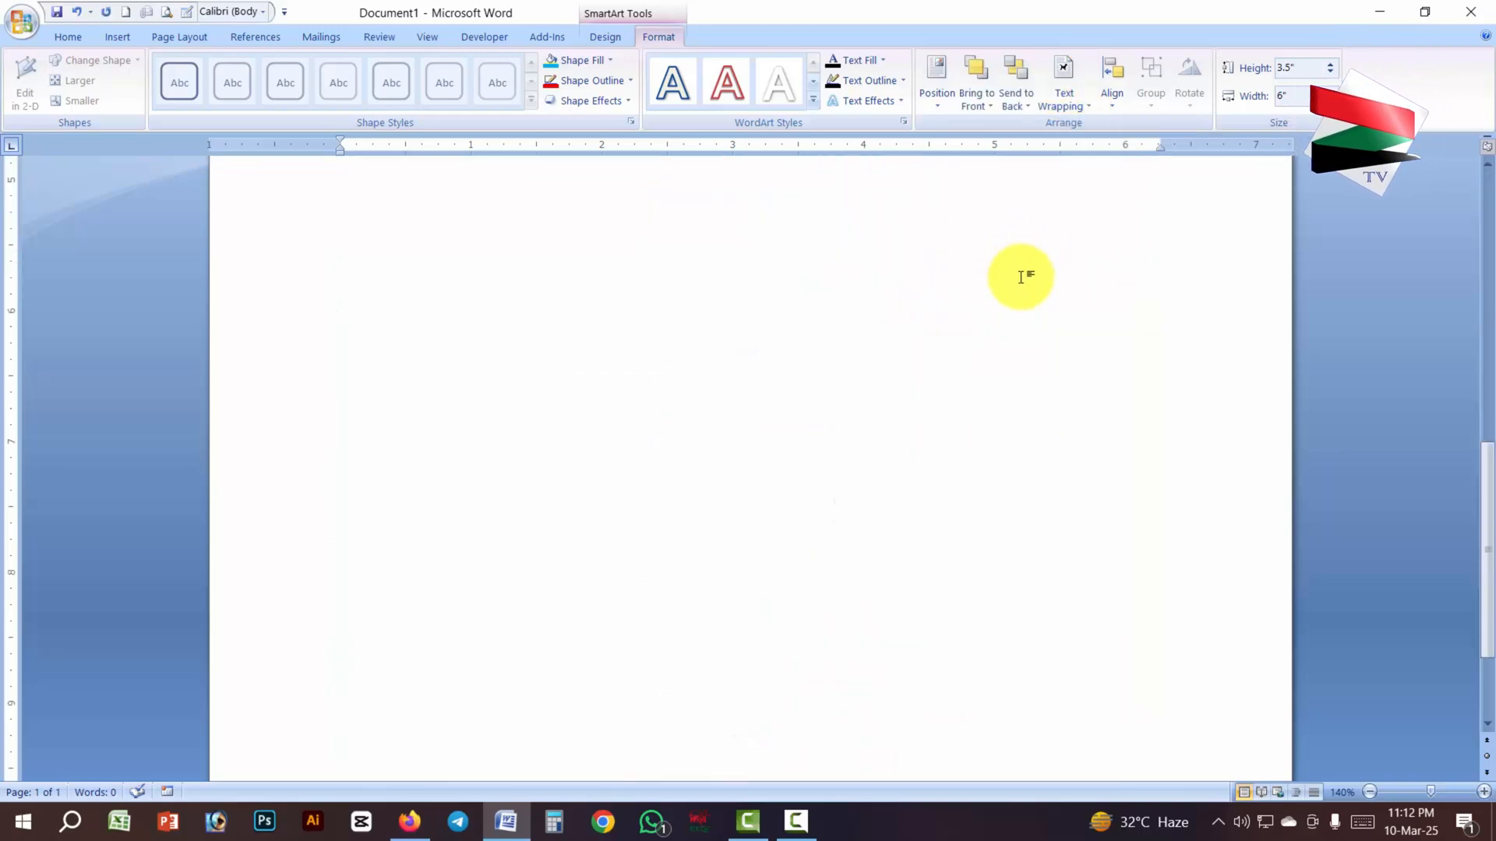
pyautogui.scroll(4, 1023, 278)
pyautogui.scroll(5, 936, 372)
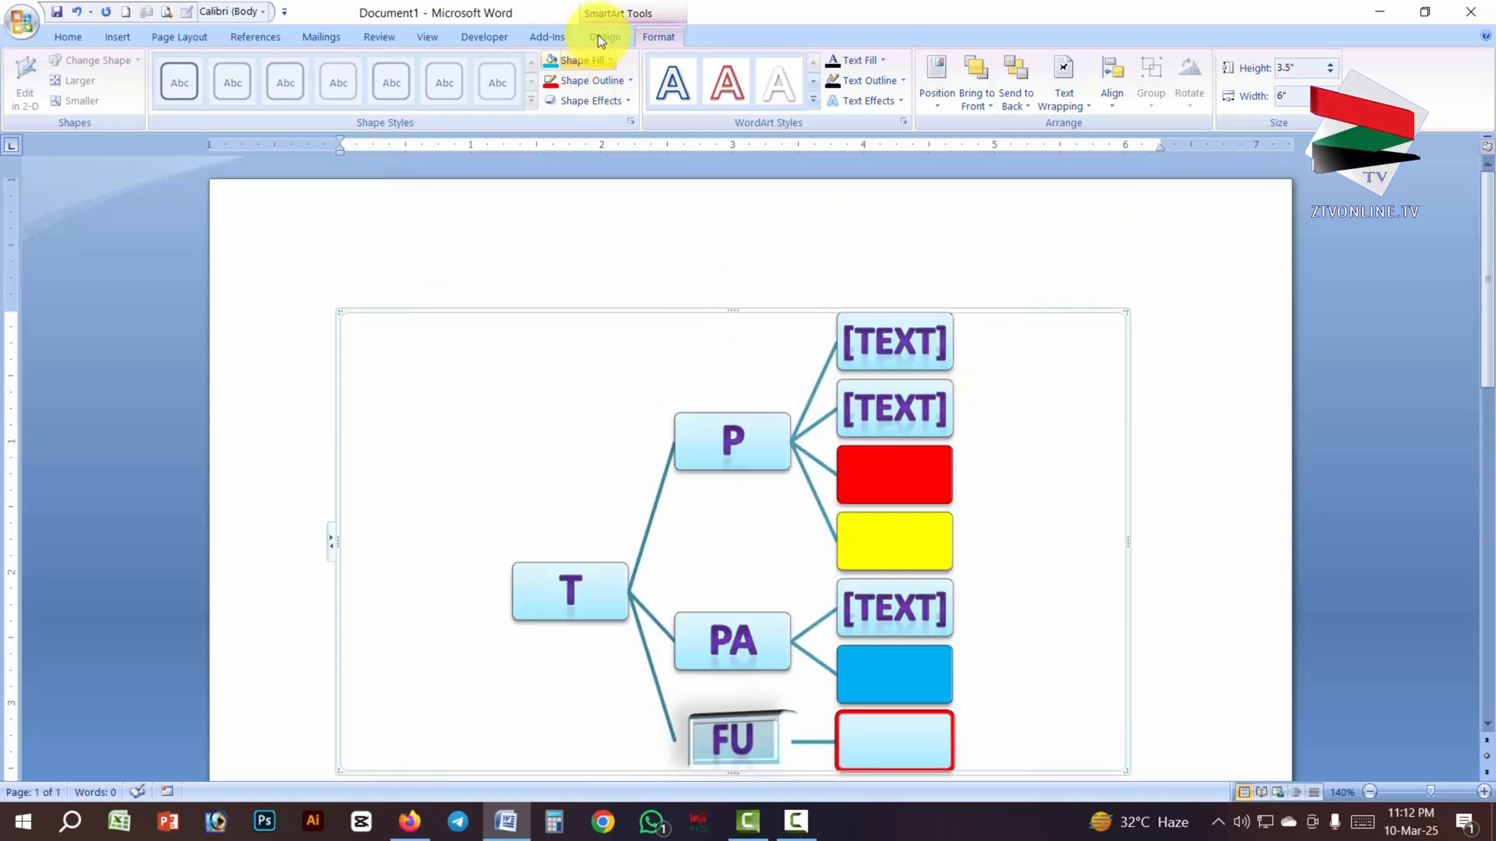
pyautogui.click(606, 38)
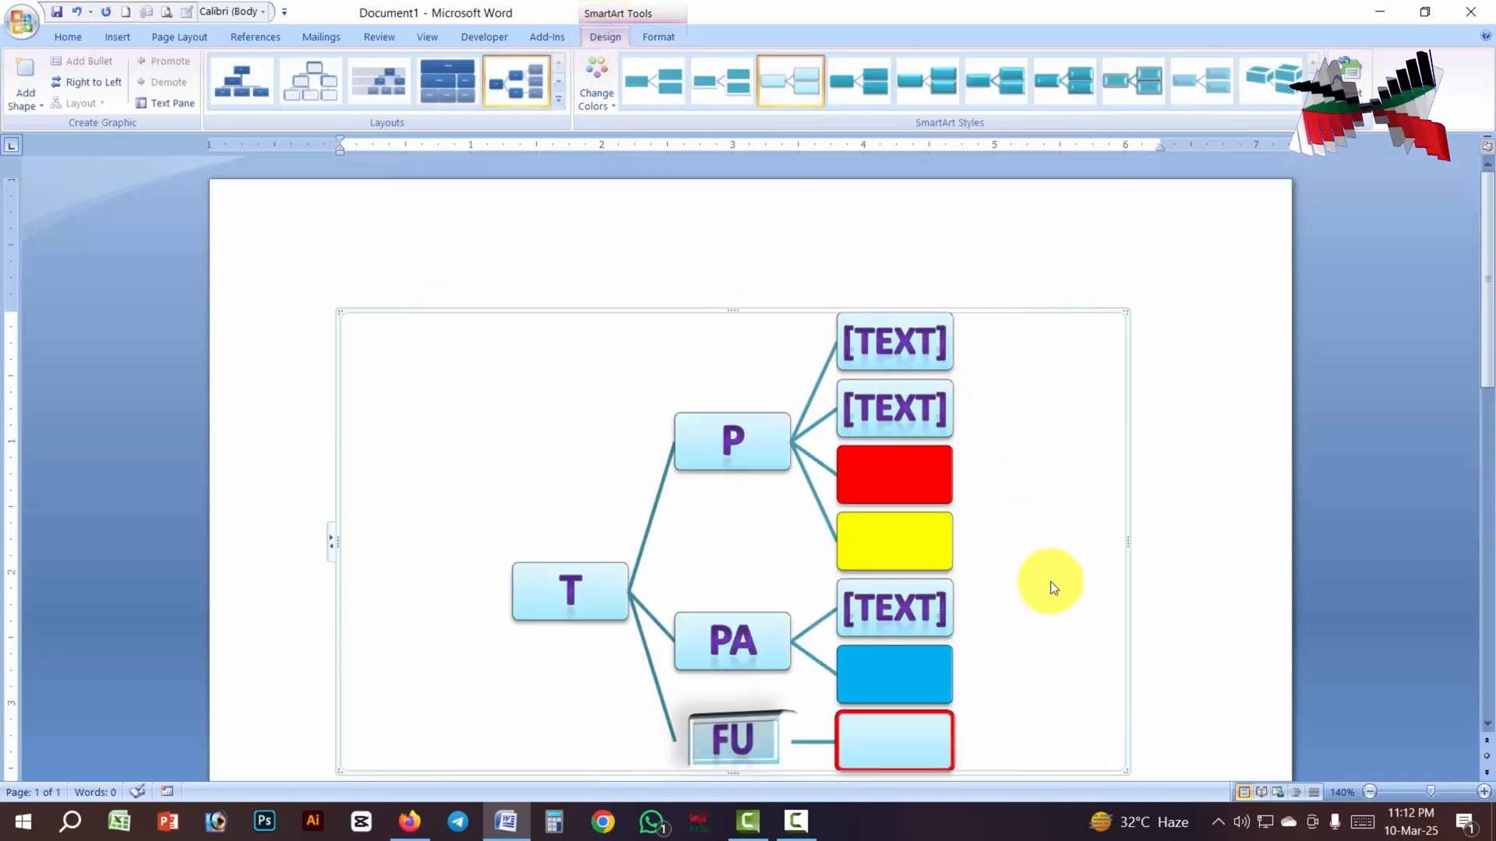